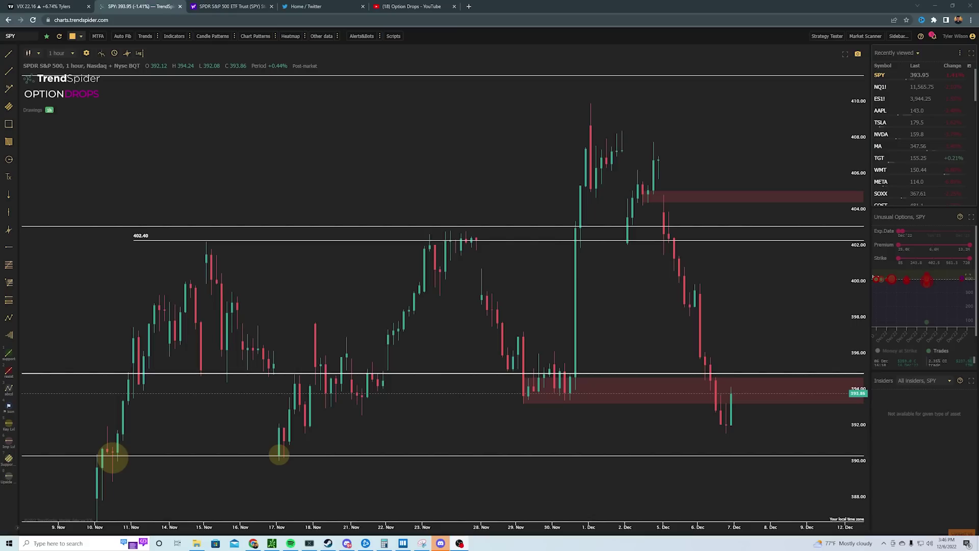
# Load the ES1! chart with indicators on, compared against the Daily timeframe via MTFA.
pyautogui.click(895, 100)
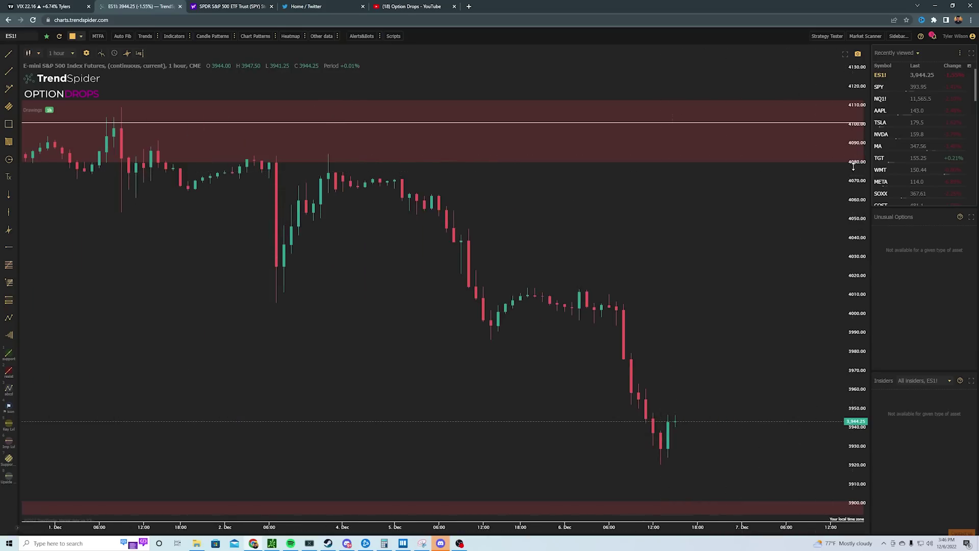
pyautogui.click(177, 37)
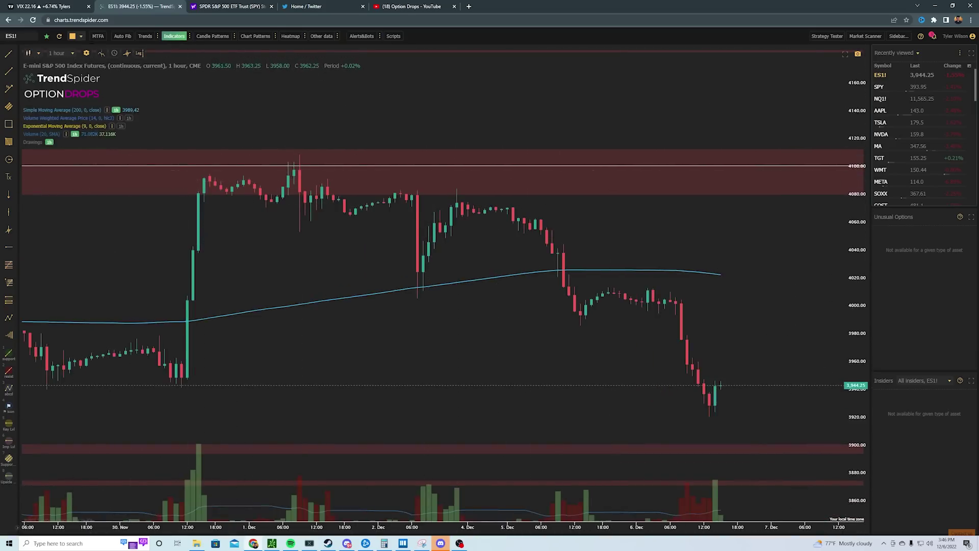
pyautogui.click(98, 36)
pyautogui.click(109, 53)
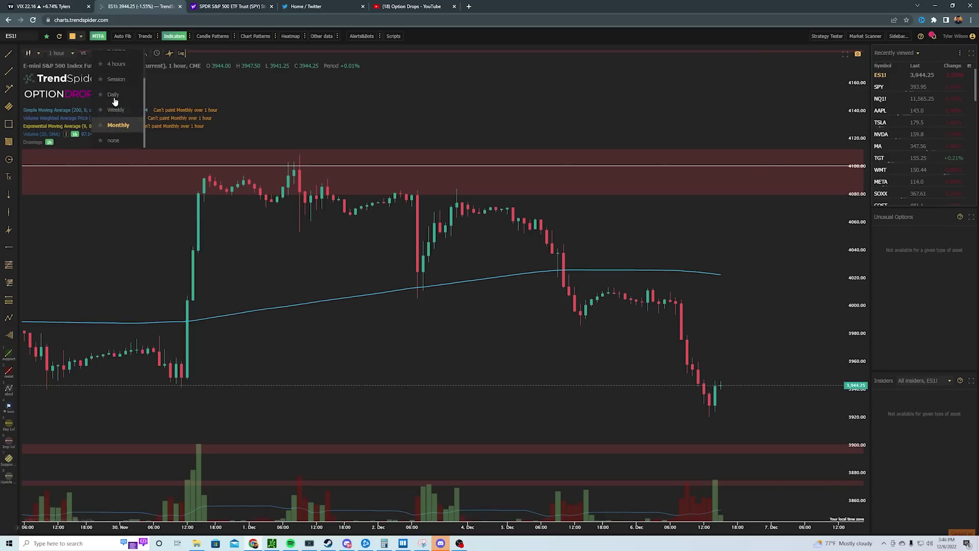
pyautogui.click(115, 101)
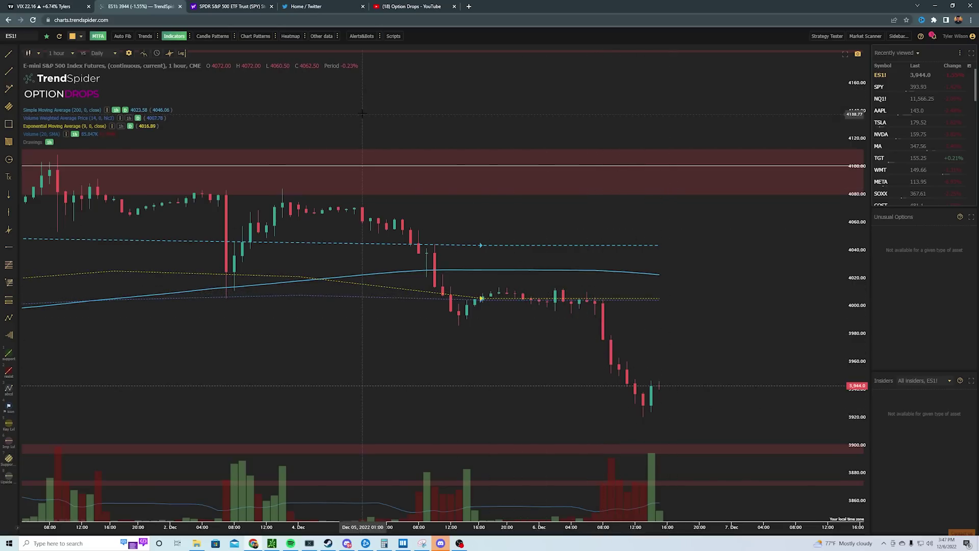
# Enlarge SPY's history page, dismiss the app banner and mark the Dec 06 volume, 76,289,886.
pyautogui.hotkey('ctrl', 'Tab')
pyautogui.hotkey('ctrl', '+')
pyautogui.hotkey('ctrl', '+')
pyautogui.hotkey('ctrl', '+')
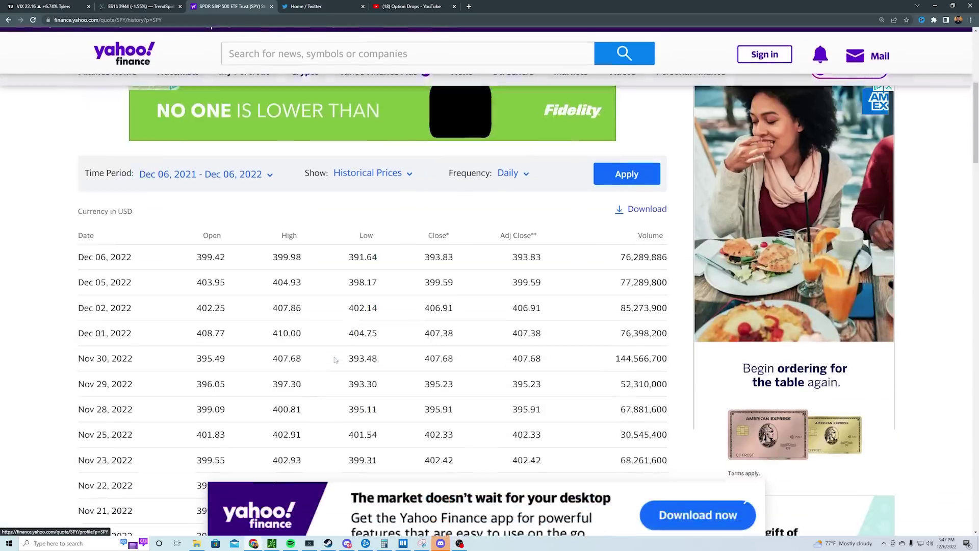
pyautogui.scroll(-4, 335, 359)
pyautogui.scroll(2, 335, 360)
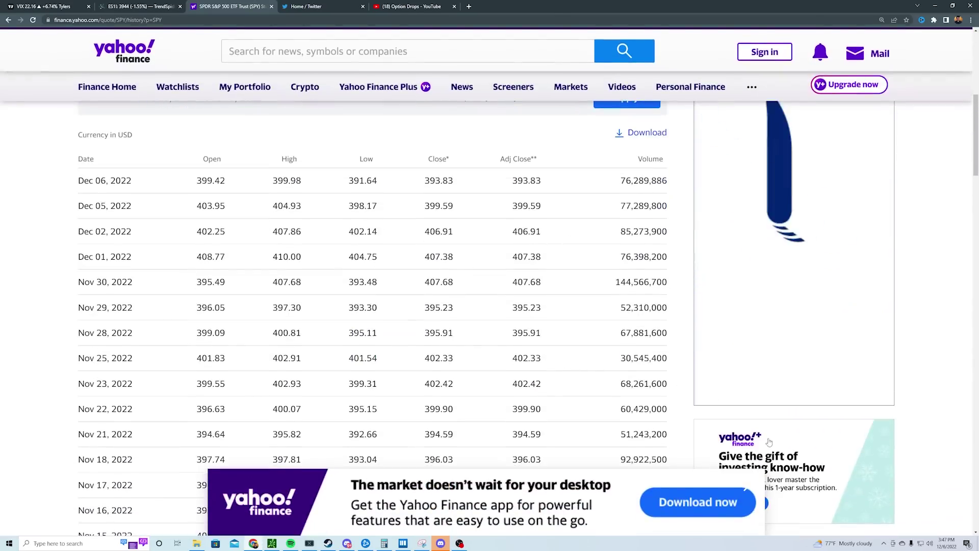
pyautogui.click(746, 488)
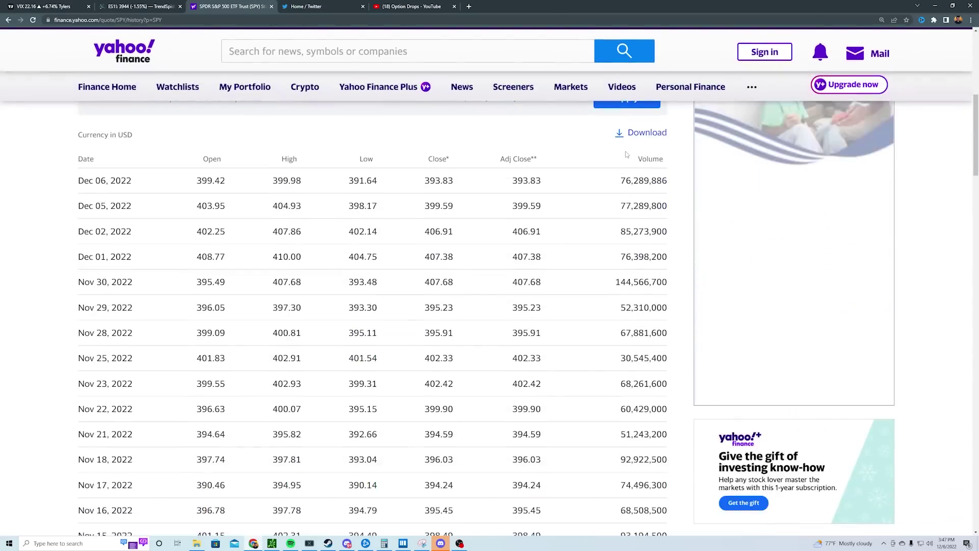
pyautogui.moveTo(619, 180); pyautogui.dragTo(658, 178)
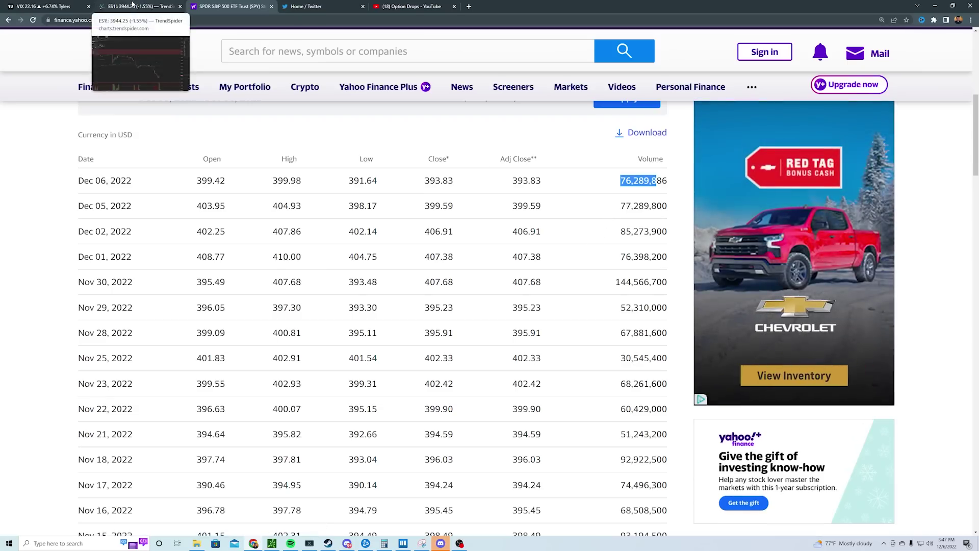
# Turn off Indicators and the Daily MTFA on ES1!, then zoom the chart out.
pyautogui.click(132, 5)
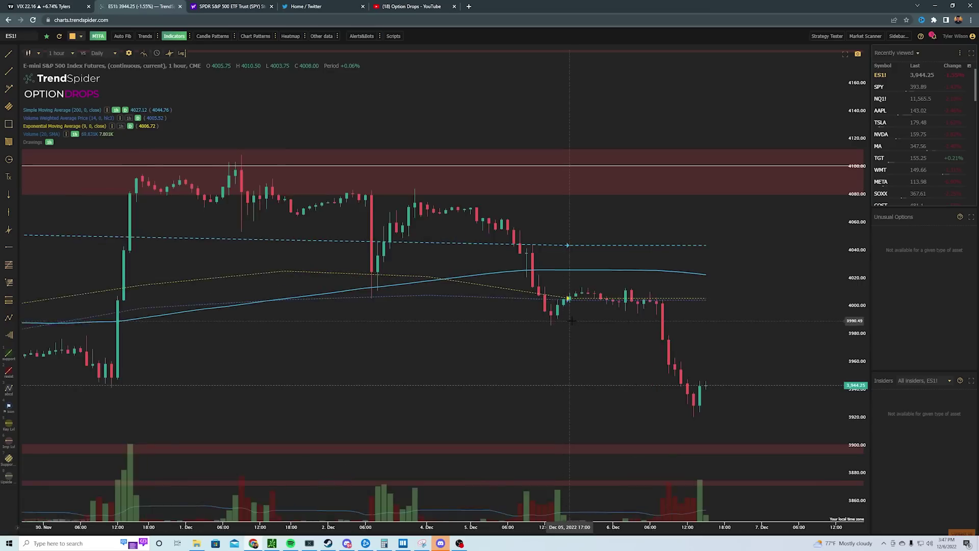
pyautogui.click(172, 36)
pyautogui.click(97, 37)
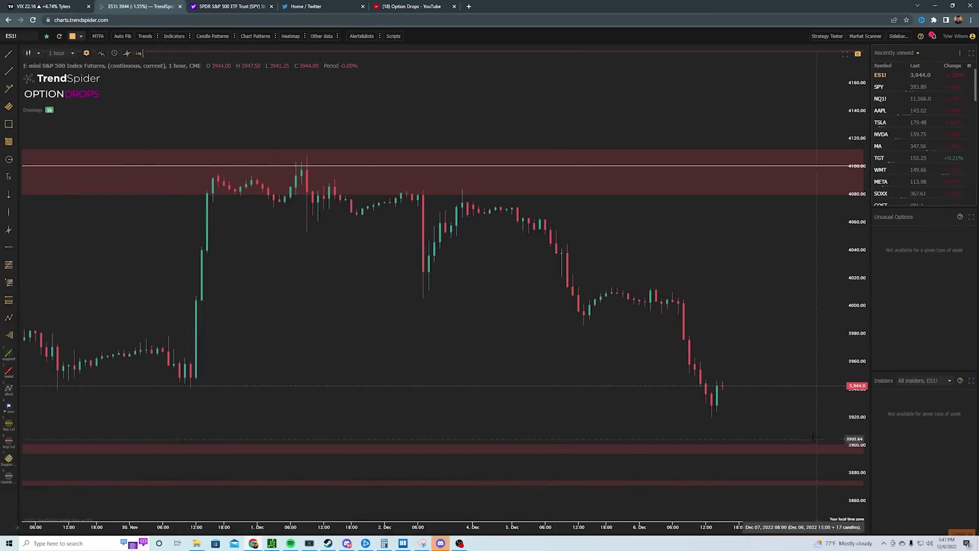
pyautogui.scroll(-5, 813, 437)
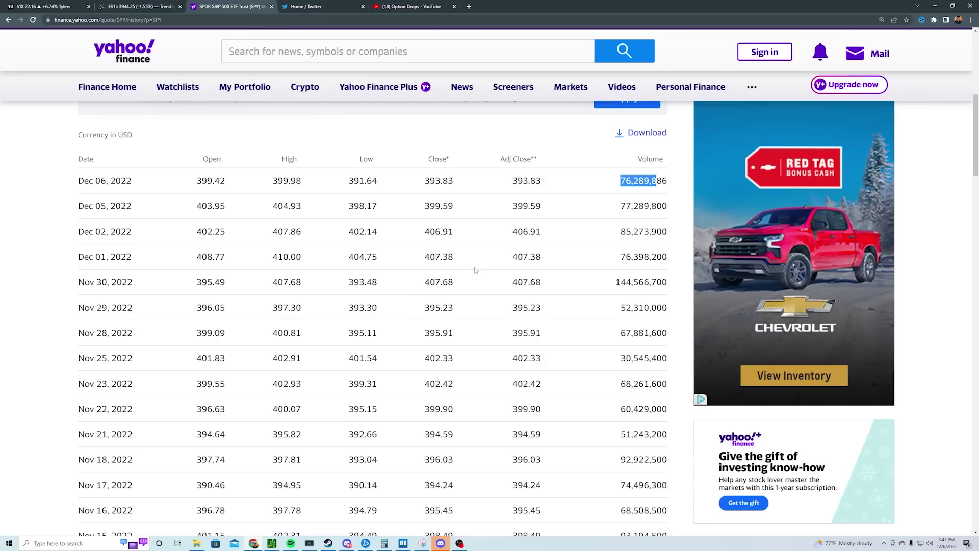
# Mark SPY's Nov 30 volume of 144,566,700, then shift the ES1! chart to earlier candles.
pyautogui.click(229, 6)
pyautogui.moveTo(607, 284); pyautogui.dragTo(639, 282)
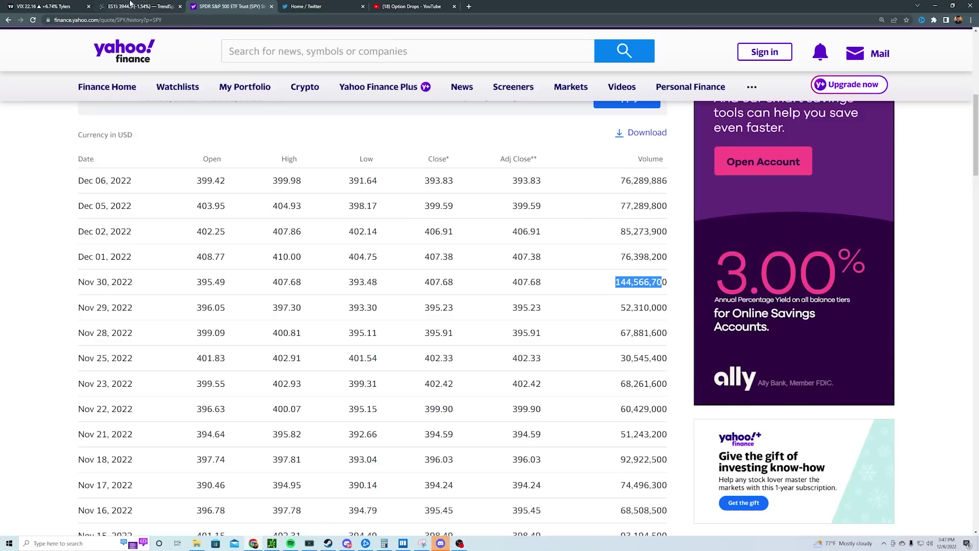
pyautogui.hotkey('ctrl', 'shift', 'Tab')
pyautogui.scroll(4, 588, 323)
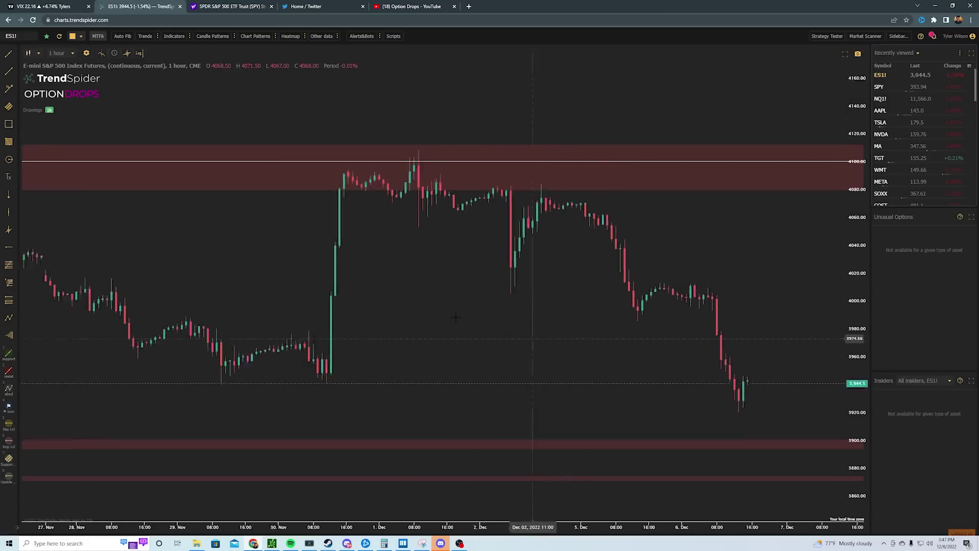
pyautogui.moveTo(561, 318); pyautogui.dragTo(435, 285)
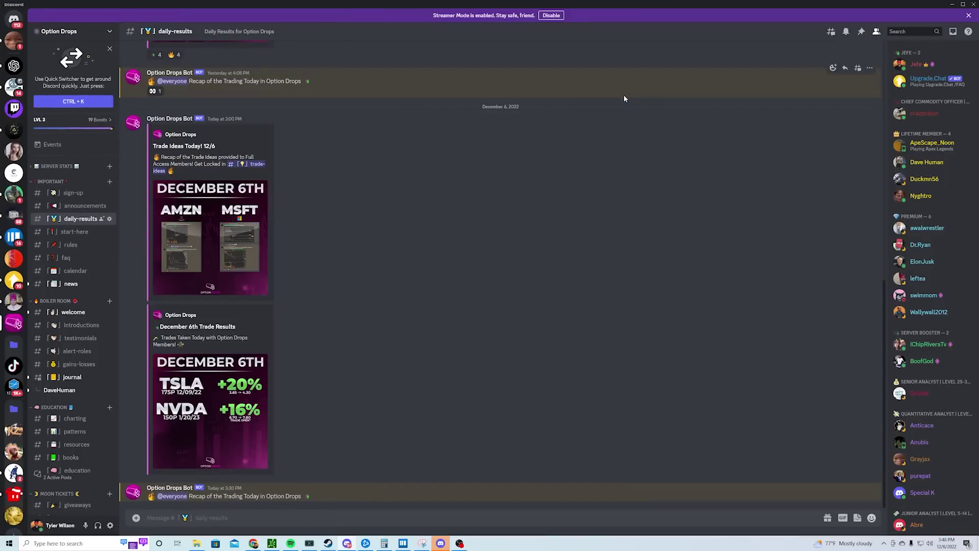
# View the December 6th results and AMZN/MSFT trade-ideas images, then hide Discord.
pyautogui.click(230, 392)
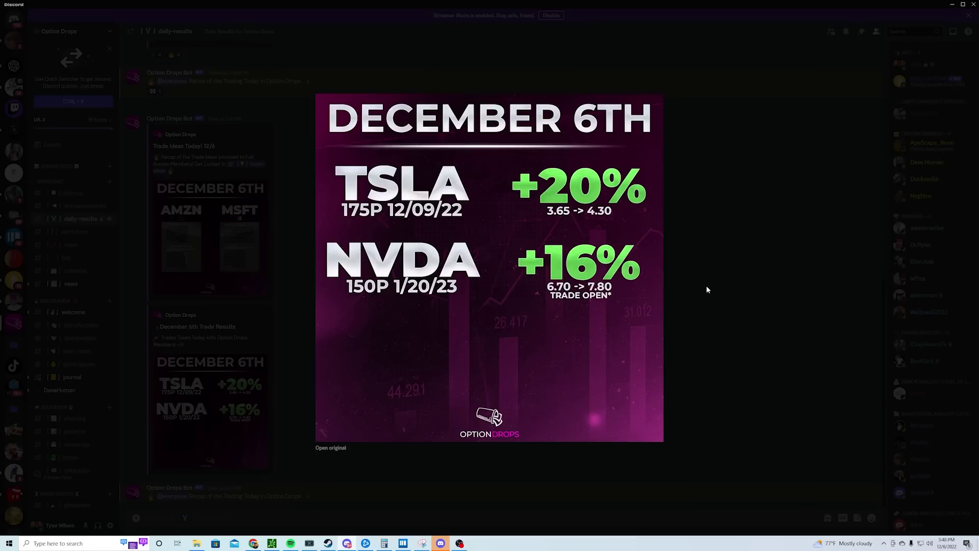
pyautogui.click(722, 243)
pyautogui.click(208, 248)
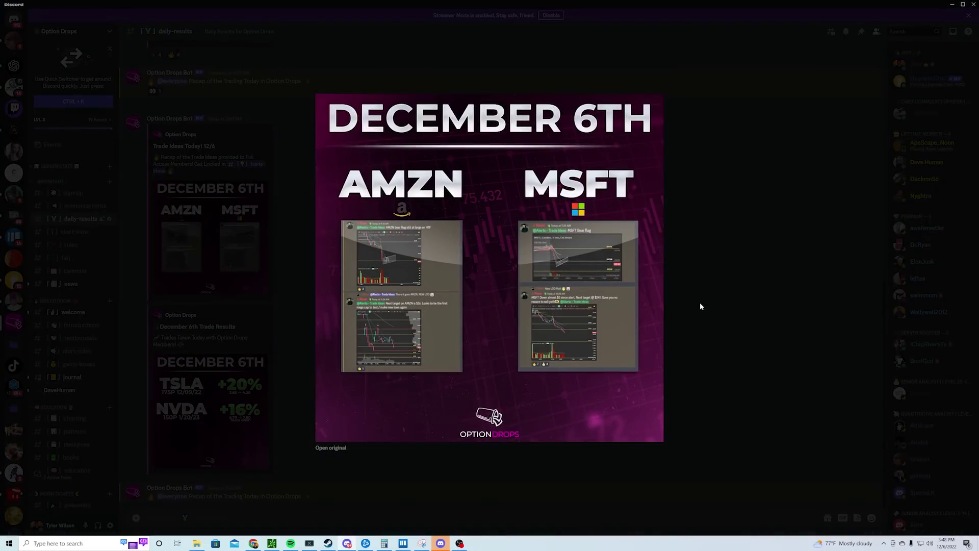
pyautogui.click(752, 226)
pyautogui.moveTo(658, 4); pyautogui.dragTo(938, 5)
pyautogui.click(761, 342)
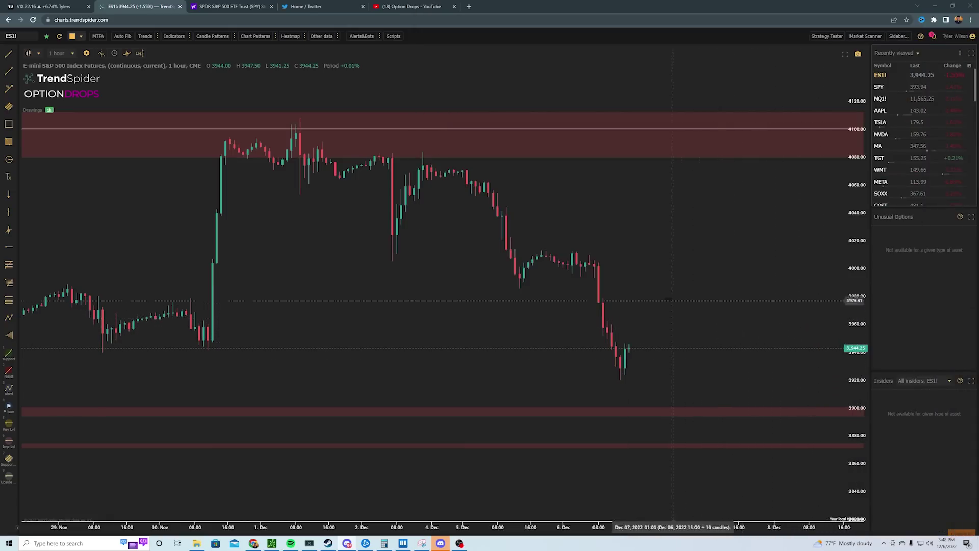
# Turn Indicators and Daily MTFA back on for ES1! and zoom out to late November.
pyautogui.click(174, 36)
pyautogui.click(100, 37)
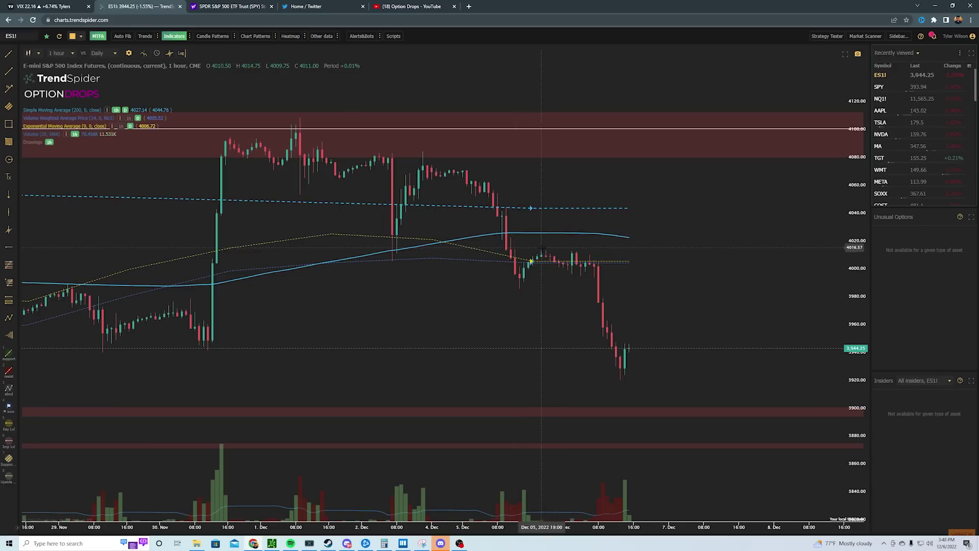
pyautogui.scroll(-1, 546, 248)
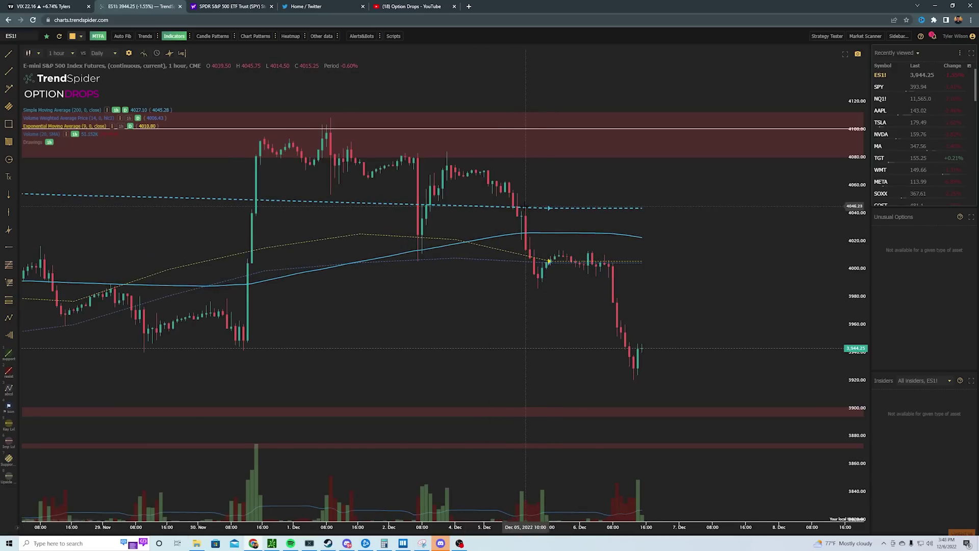
pyautogui.scroll(-2, 525, 206)
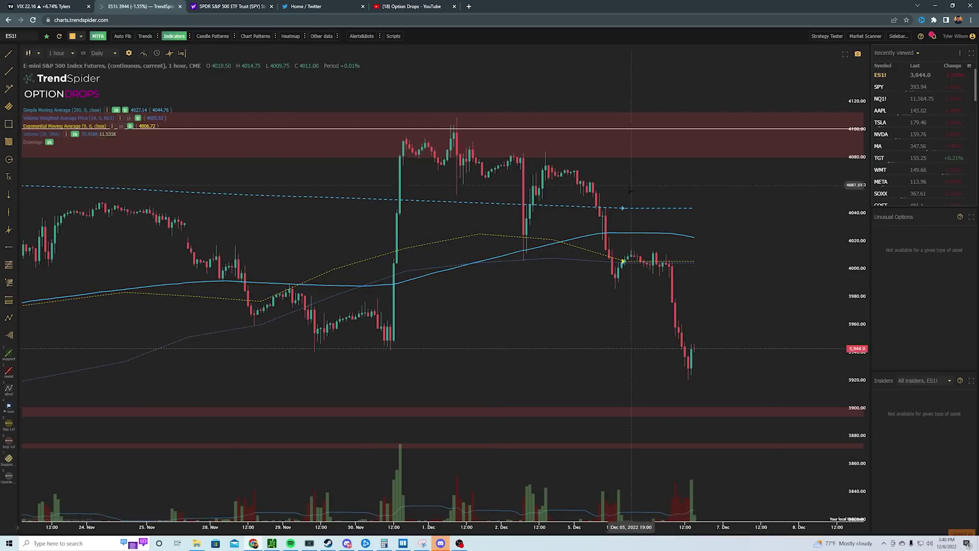
# Load NQ1! without indicators and rescale to show candles back to mid-November.
pyautogui.click(920, 99)
pyautogui.scroll(3, 636, 363)
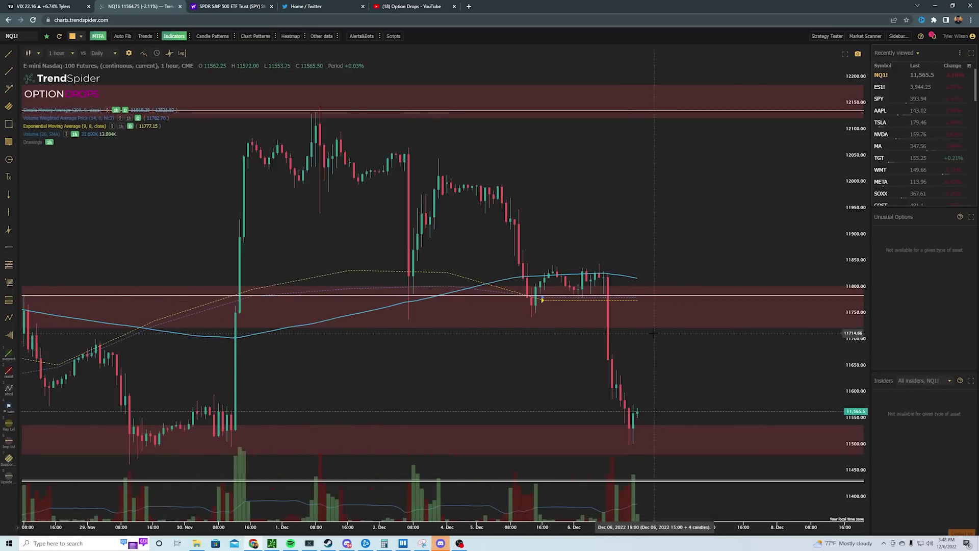
pyautogui.click(173, 37)
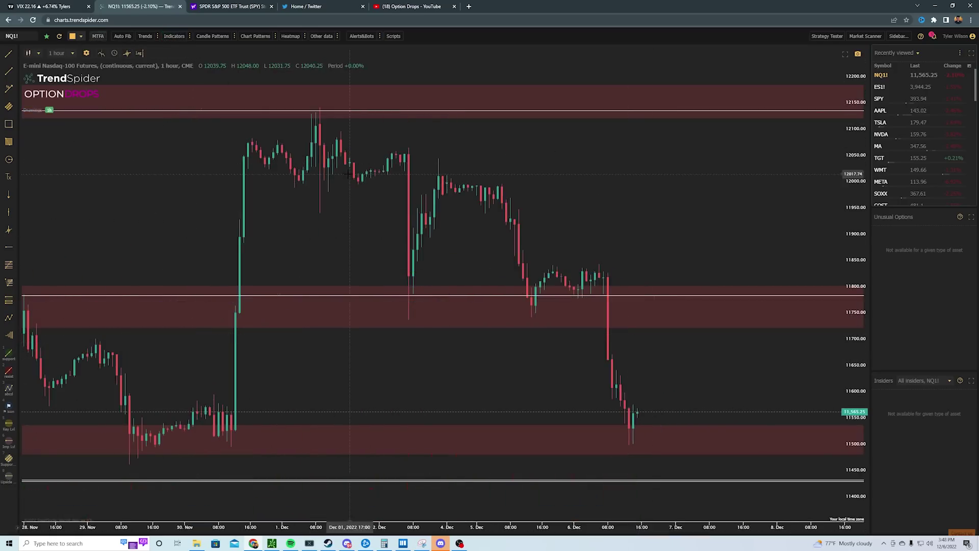
pyautogui.scroll(-5, 706, 266)
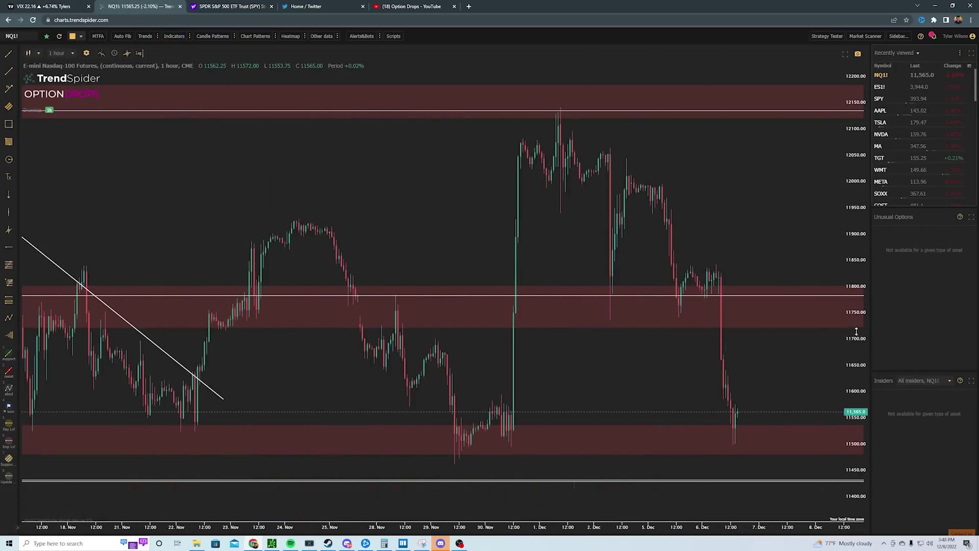
pyautogui.scroll(-2, 867, 339)
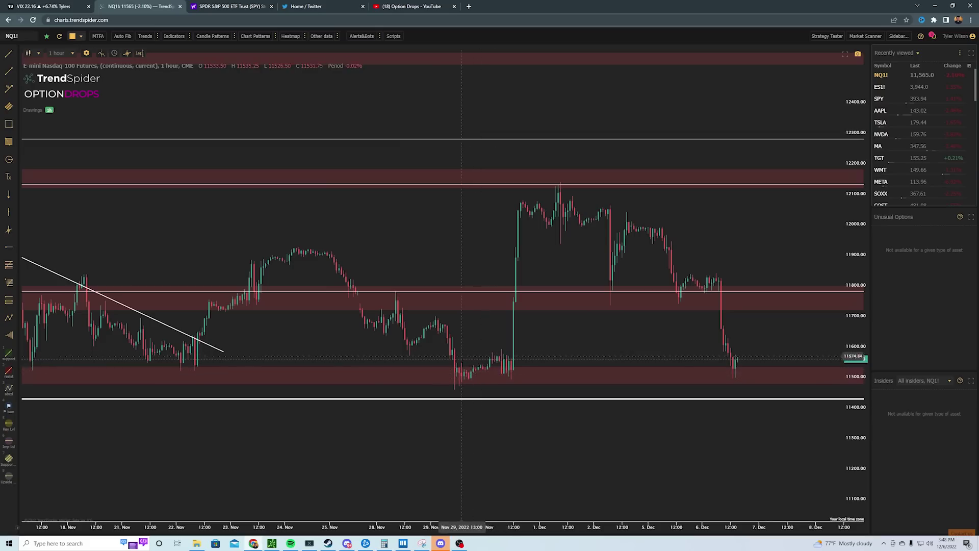
pyautogui.scroll(2, 680, 382)
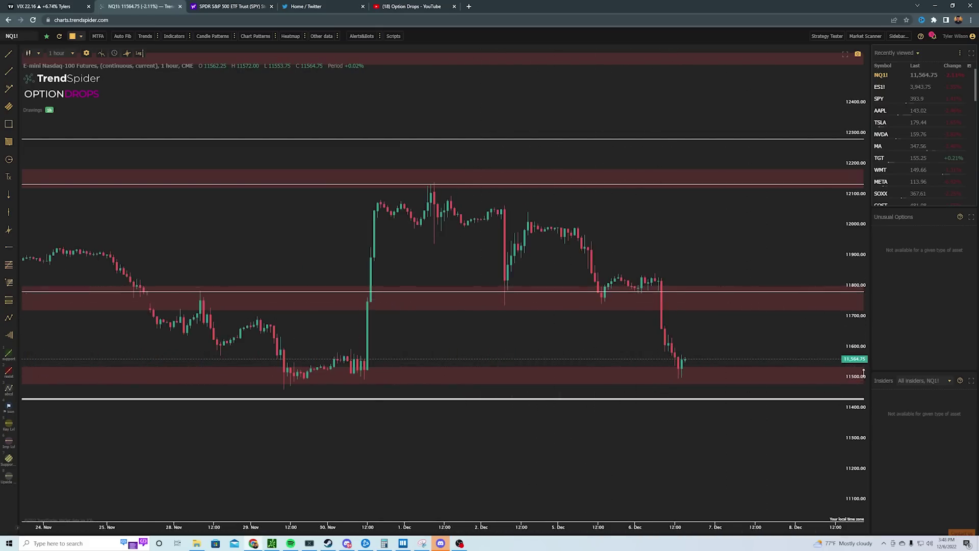
pyautogui.scroll(2, 816, 249)
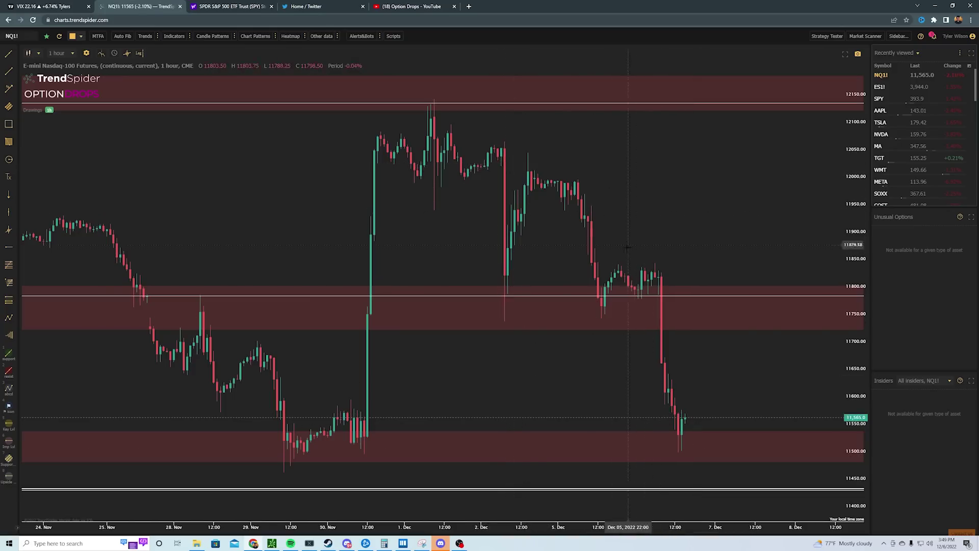
pyautogui.scroll(-3, 701, 402)
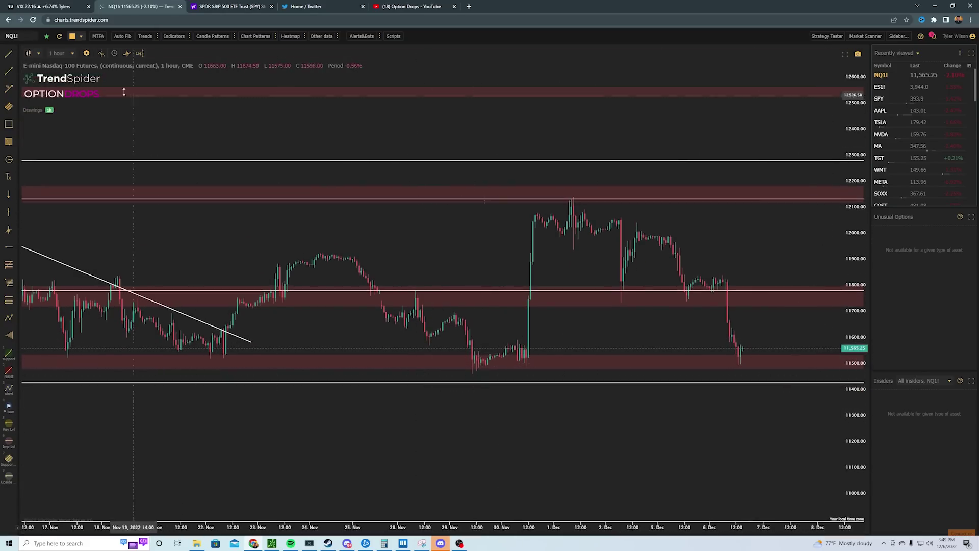
pyautogui.click(59, 53)
# Switch NQ1! to 4-hour candles and zoom in on Nov 11 to Dec 6.
pyautogui.scroll(-1, 77, 148)
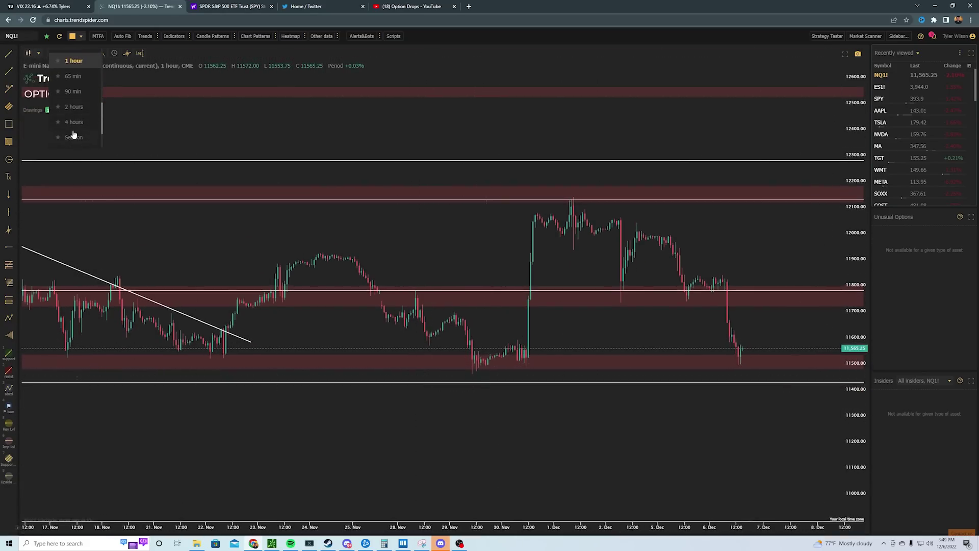
pyautogui.click(73, 122)
pyautogui.scroll(3, 672, 389)
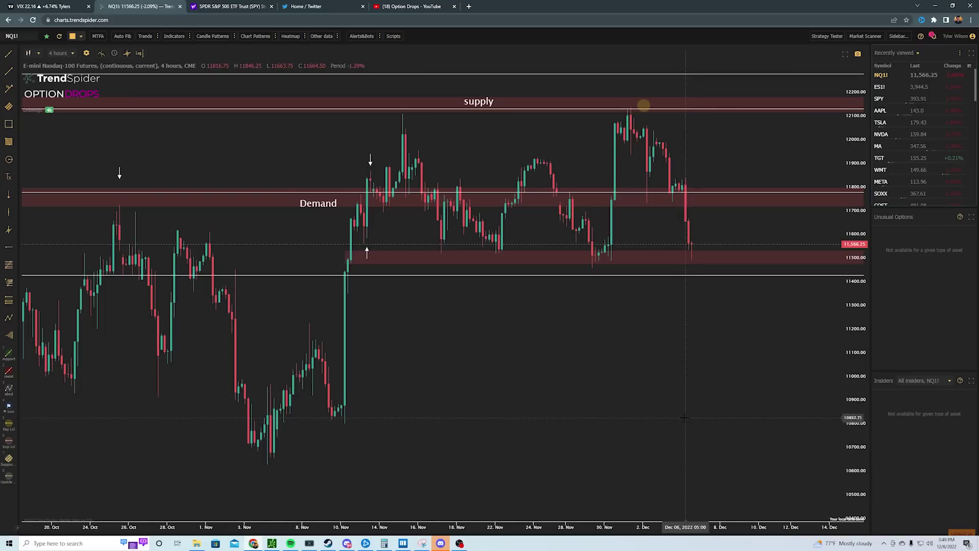
pyautogui.scroll(2, 667, 404)
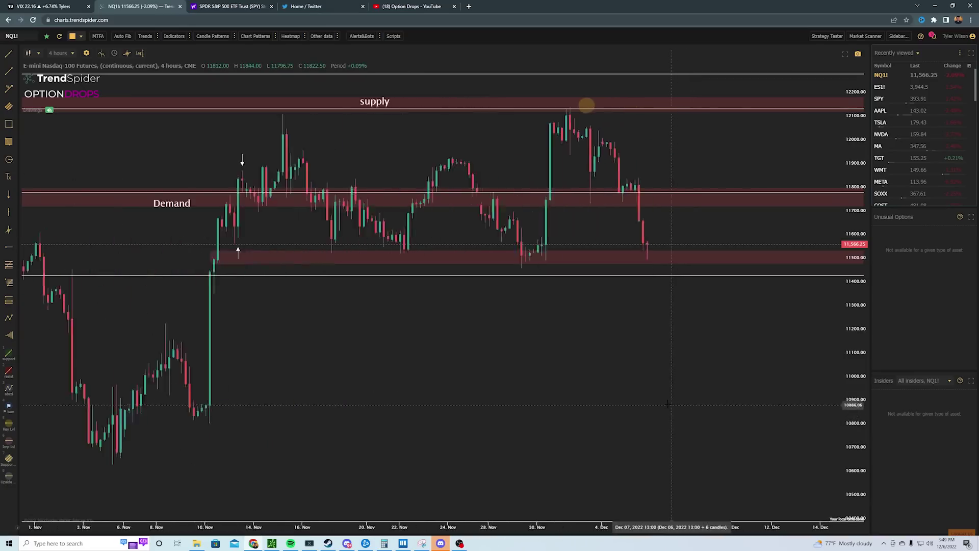
pyautogui.scroll(1, 668, 404)
pyautogui.scroll(2, 684, 425)
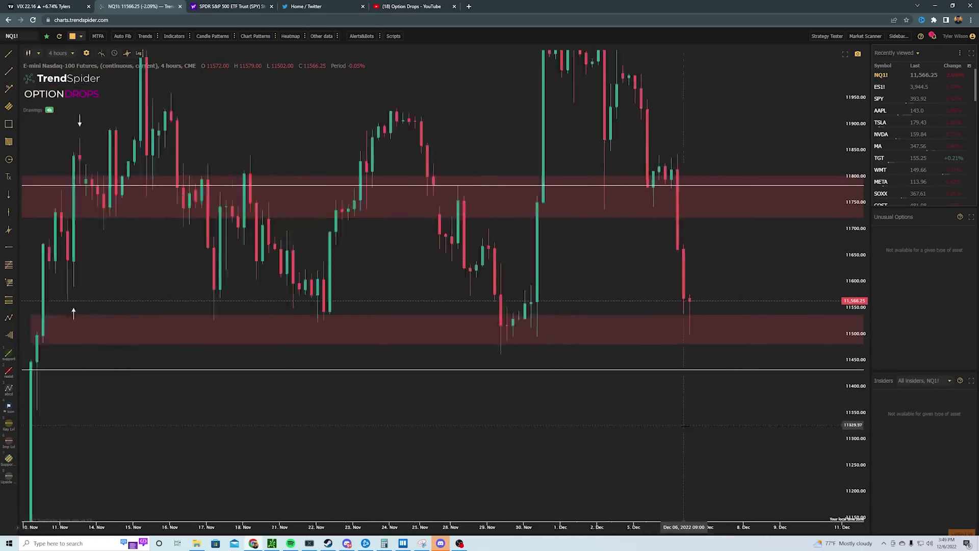
pyautogui.scroll(1, 756, 308)
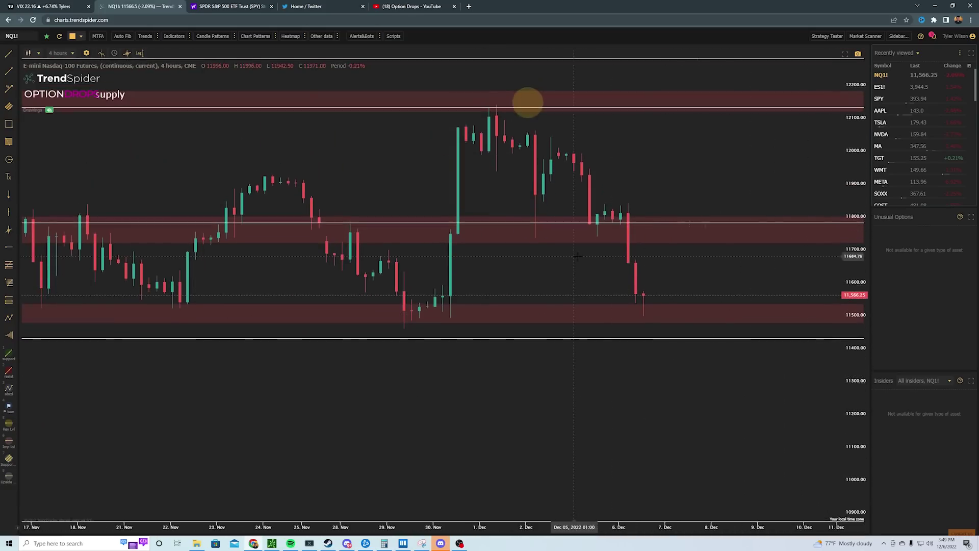
pyautogui.scroll(-1, 481, 280)
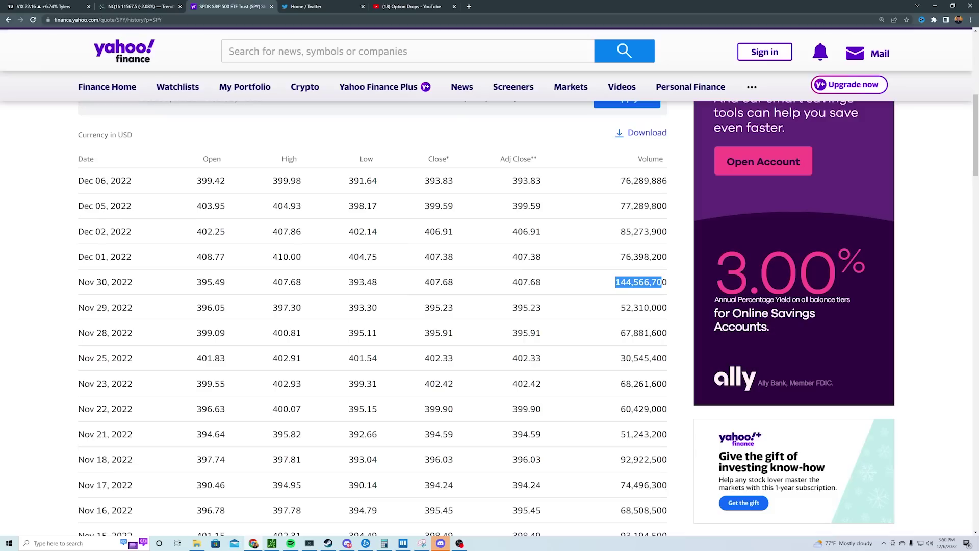
pyautogui.click(230, 6)
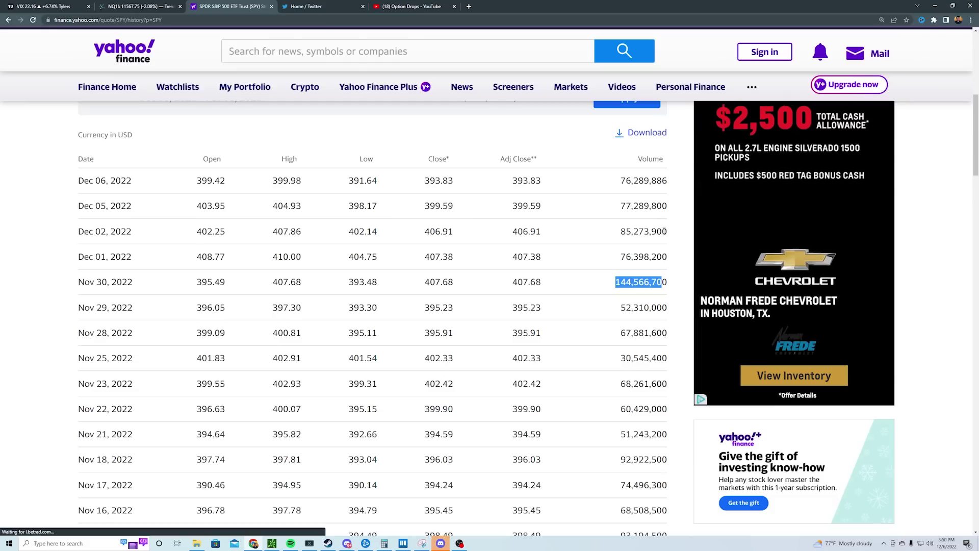
pyautogui.scroll(1, 657, 245)
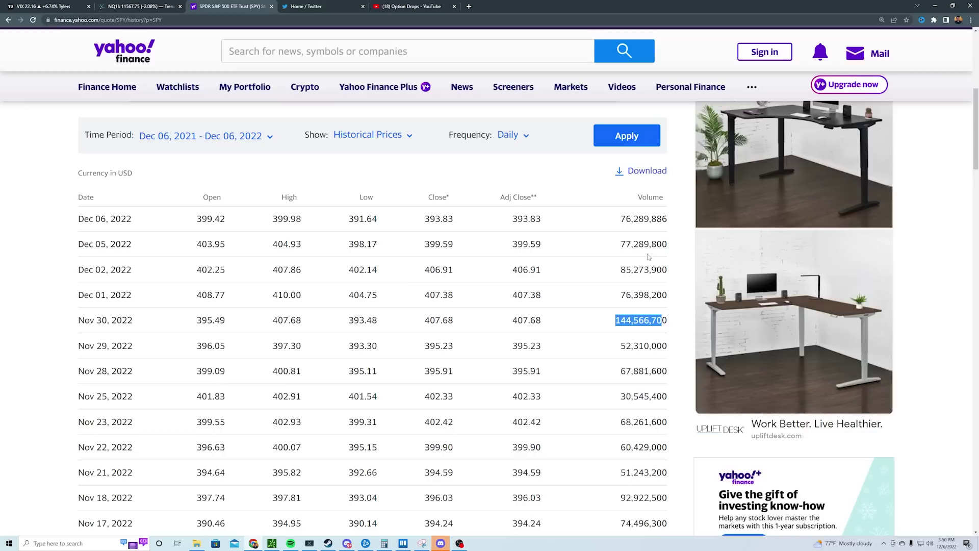
pyautogui.moveTo(662, 245); pyautogui.dragTo(619, 247)
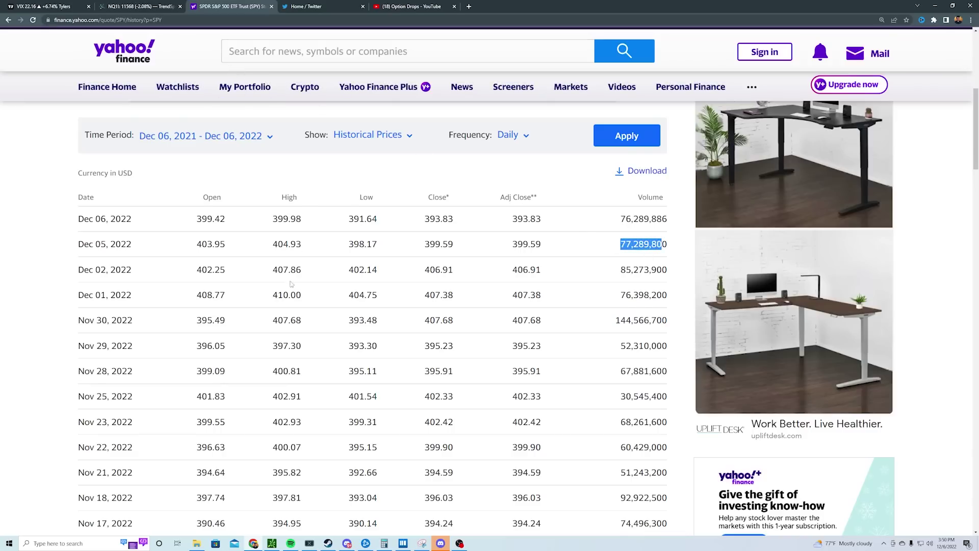
pyautogui.hotkey('ctrl', 'shift', 'Tab')
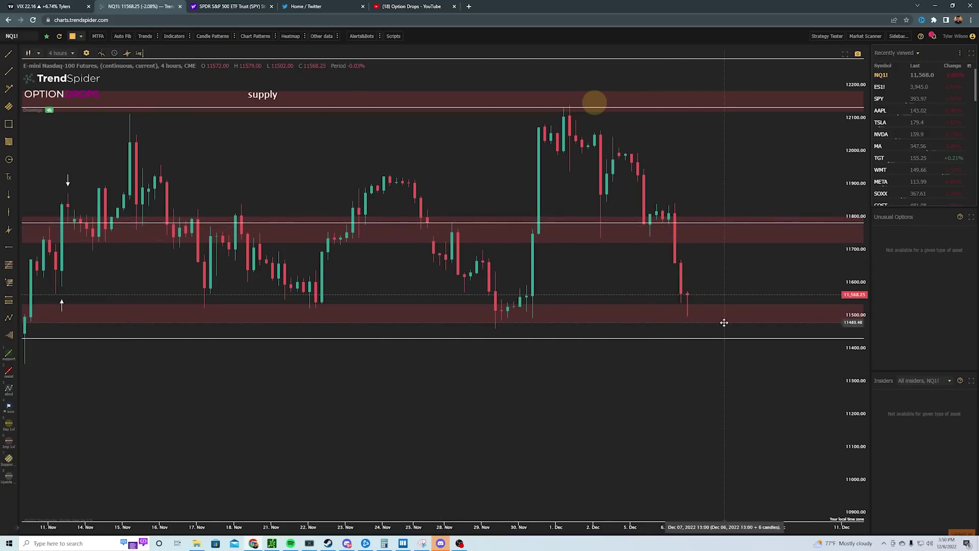
pyautogui.scroll(-2, 710, 324)
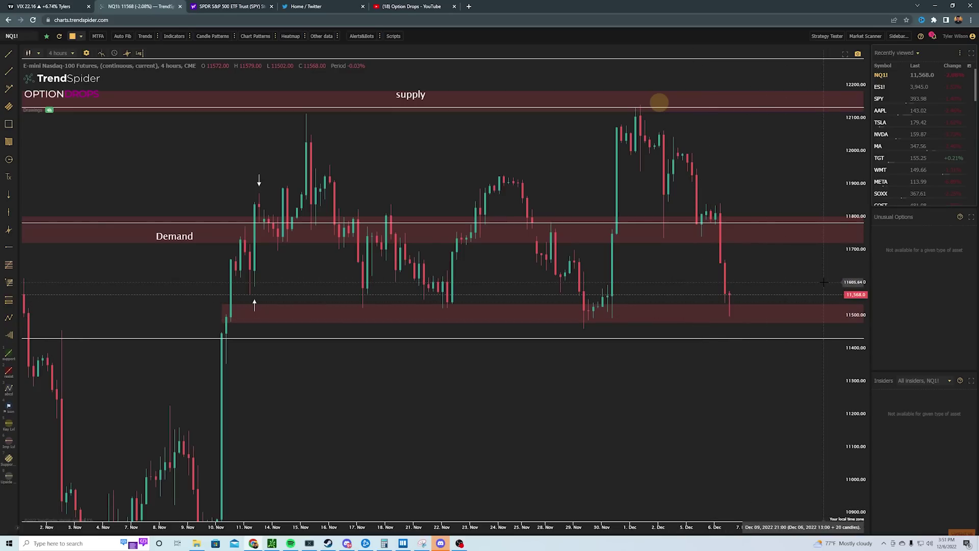
pyautogui.scroll(3, 799, 294)
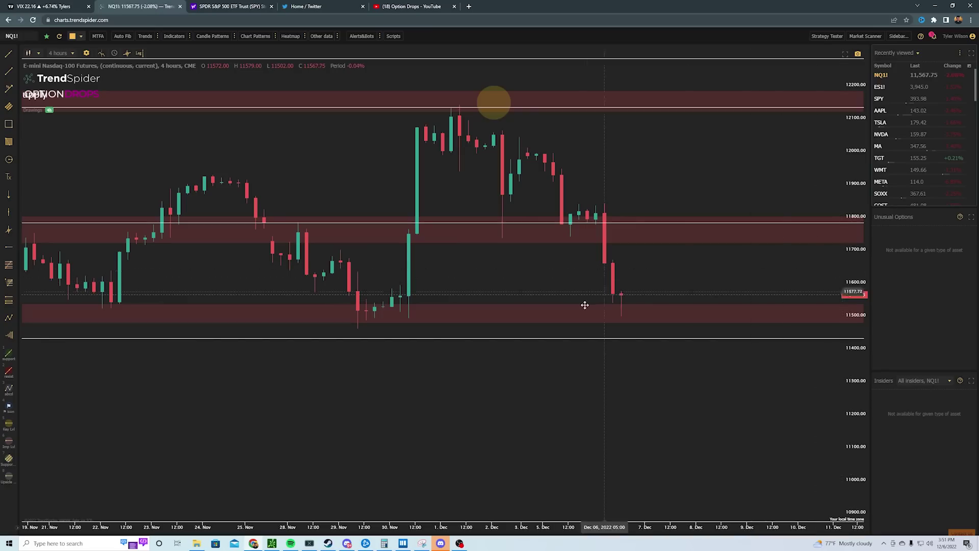
pyautogui.moveTo(494, 101); pyautogui.dragTo(534, 102)
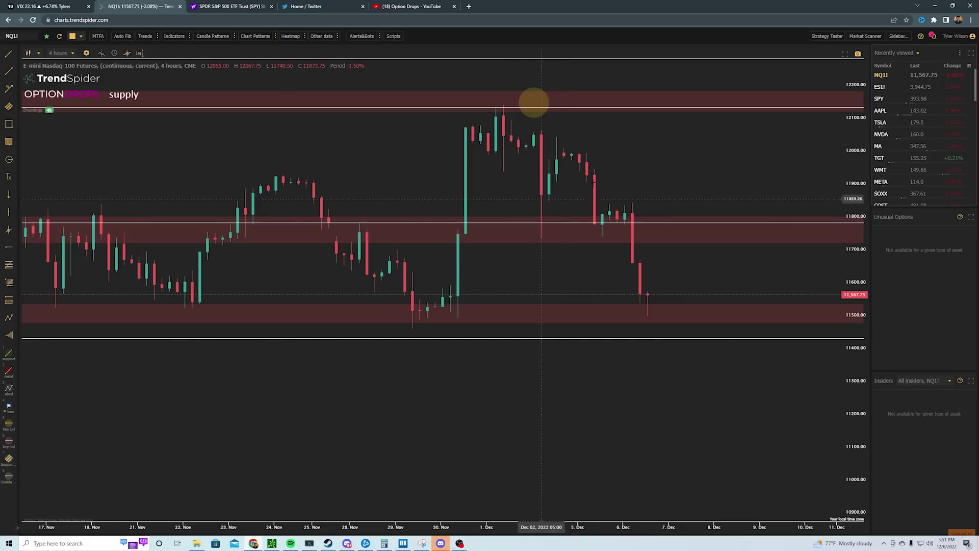
# View the AAPL chart, then load META by typing its symbol, before going to Twitter.
pyautogui.click(892, 110)
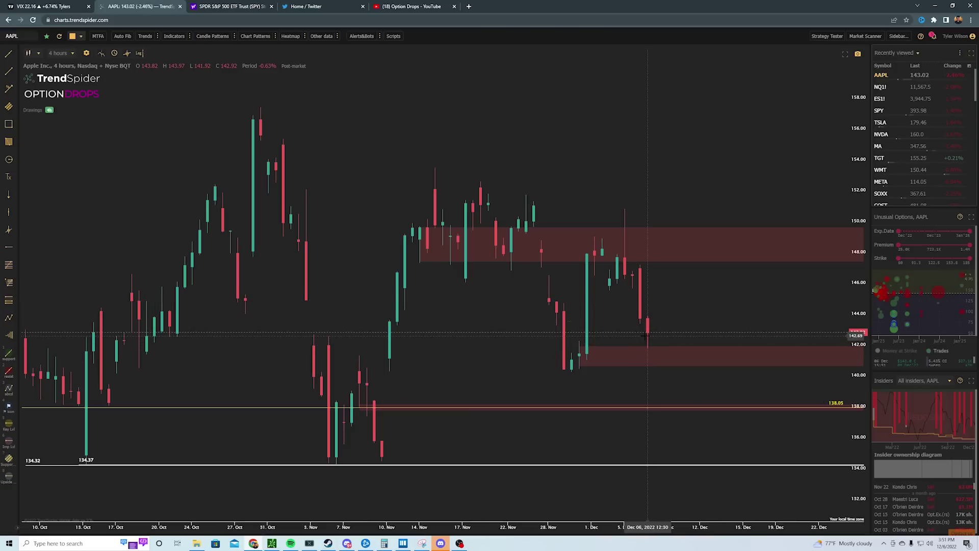
pyautogui.write('META')
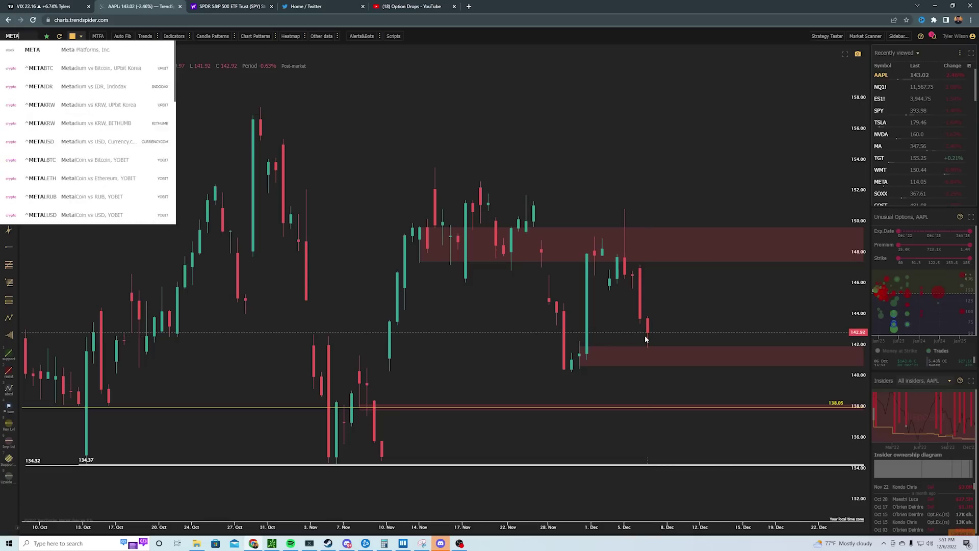
pyautogui.press('Return')
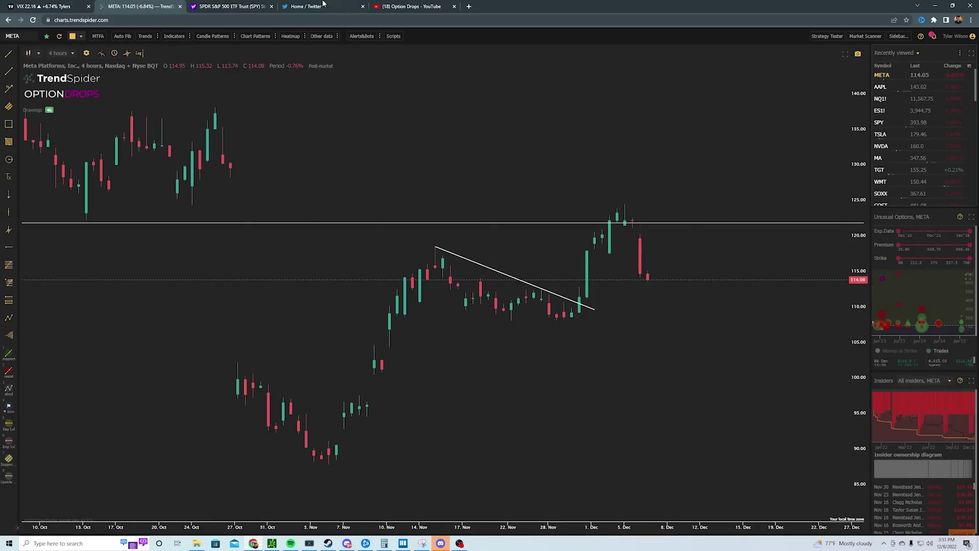
pyautogui.hotkey('ctrl', '4')
# Find the earlier $META tweet about the 122 level on the profile page.
pyautogui.click(228, 72)
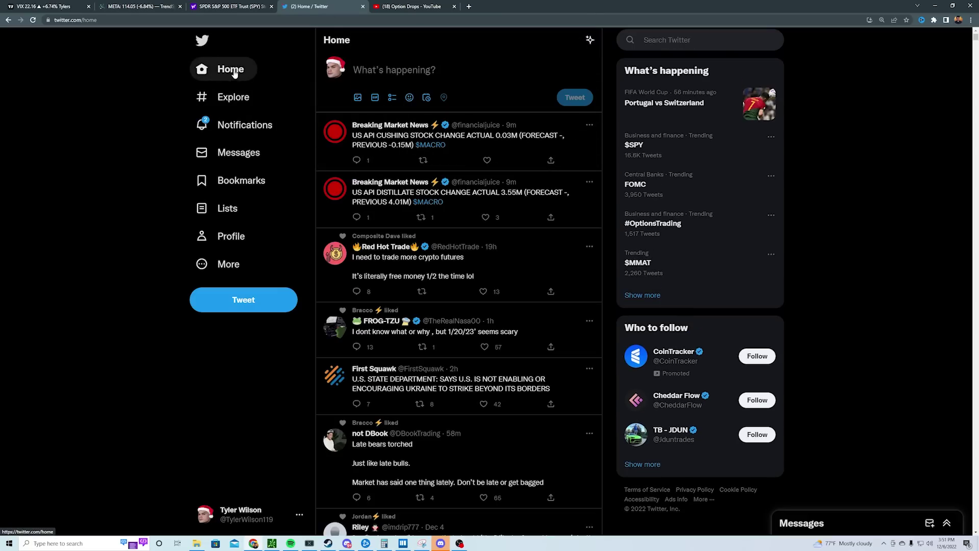
pyautogui.click(334, 66)
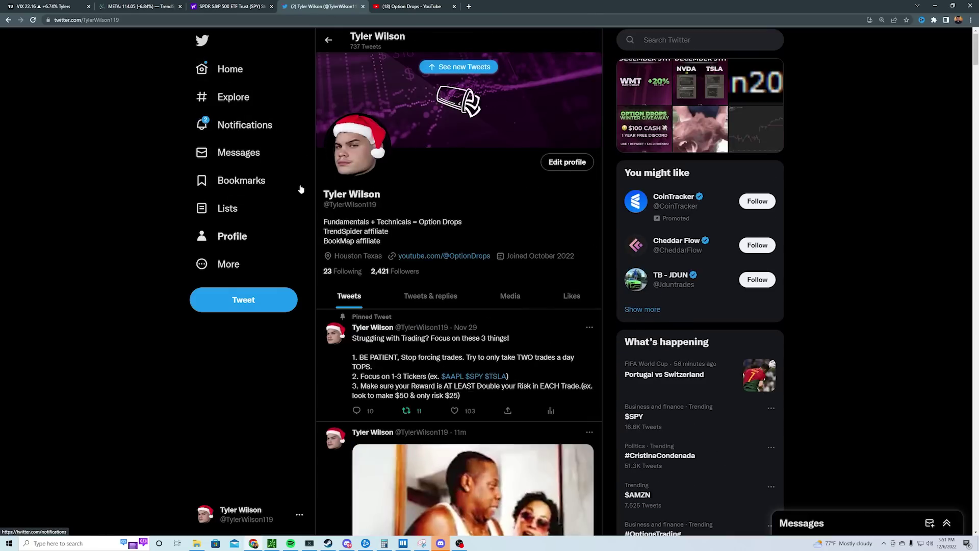
pyautogui.scroll(-2, 383, 197)
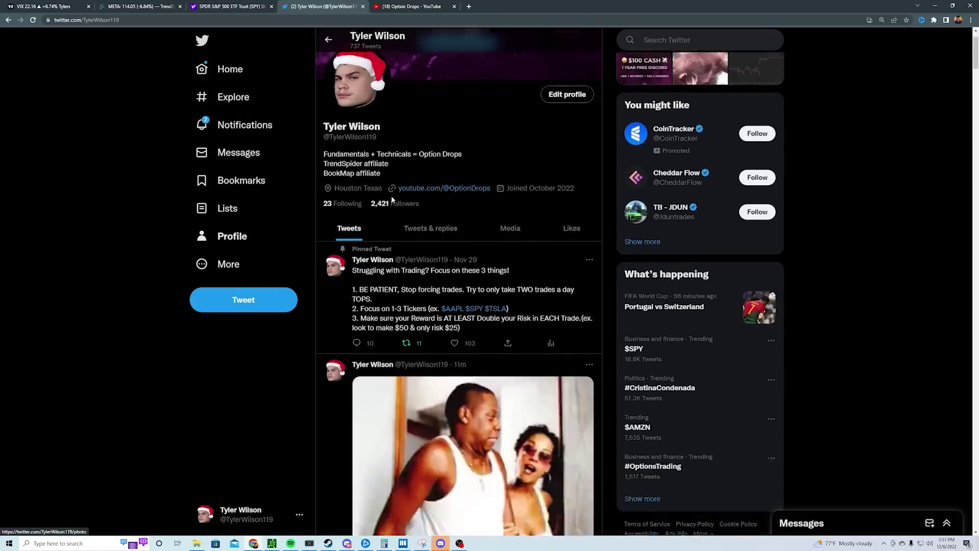
pyautogui.scroll(-7, 389, 202)
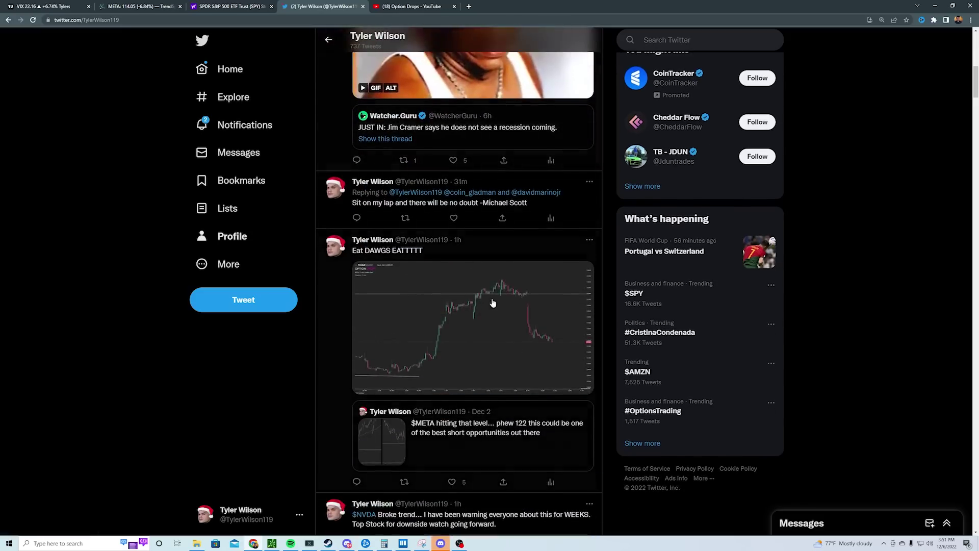
pyautogui.click(451, 434)
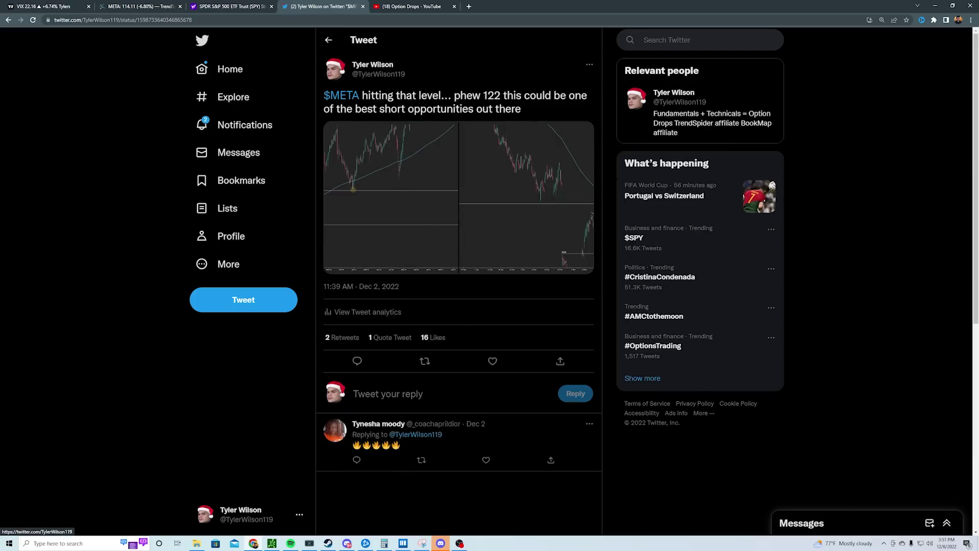
# Highlight the tweet's 122-level text and view both chart images, then return to META's chart.
pyautogui.moveTo(455, 95); pyautogui.dragTo(521, 109)
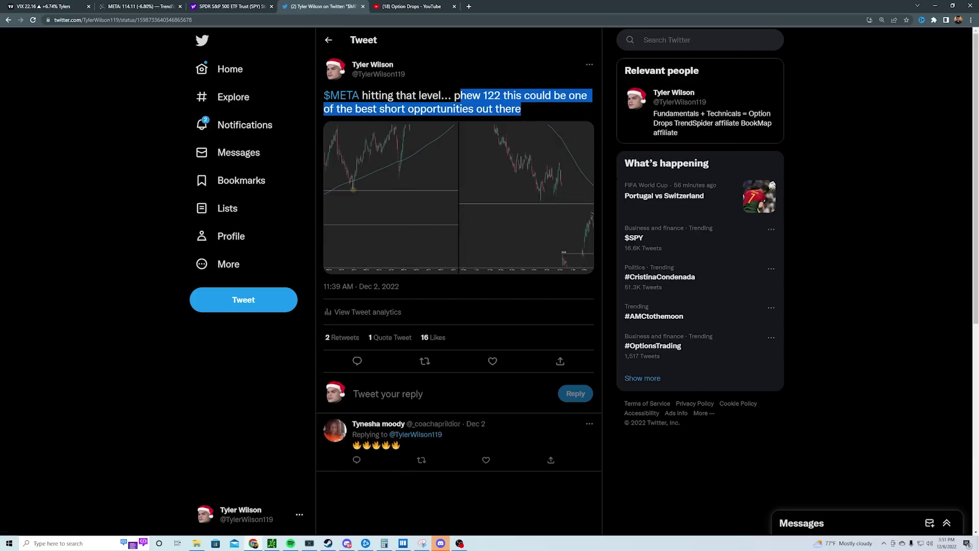
pyautogui.click(382, 164)
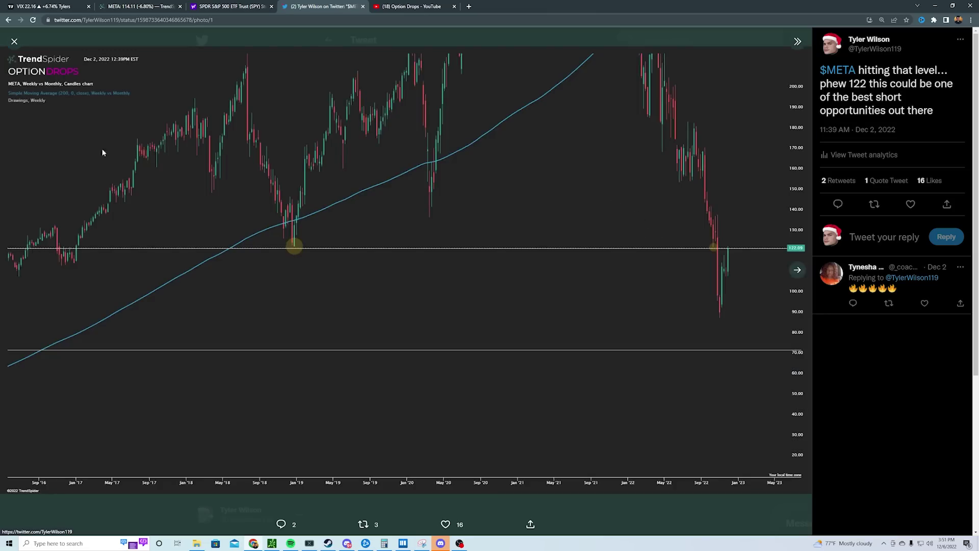
pyautogui.click(14, 41)
pyautogui.click(575, 261)
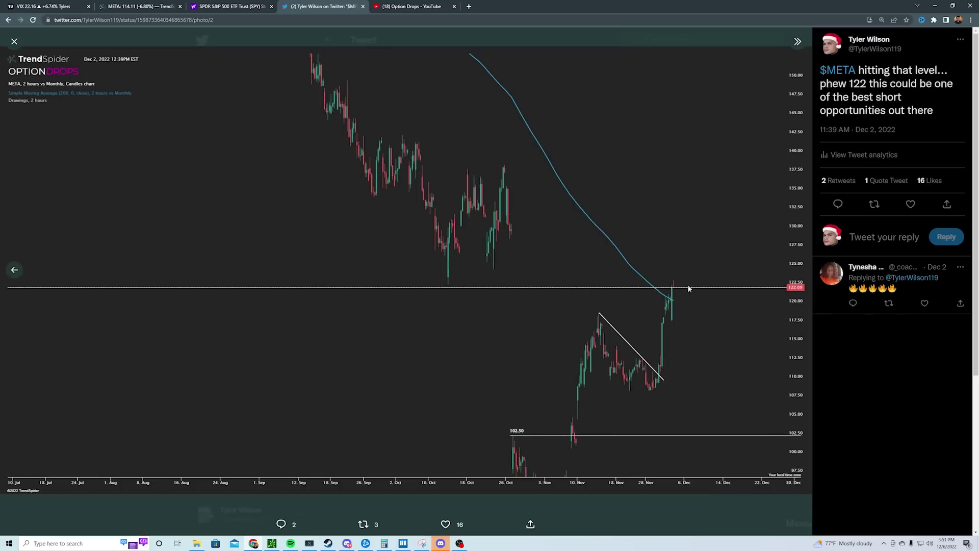
pyautogui.click(132, 6)
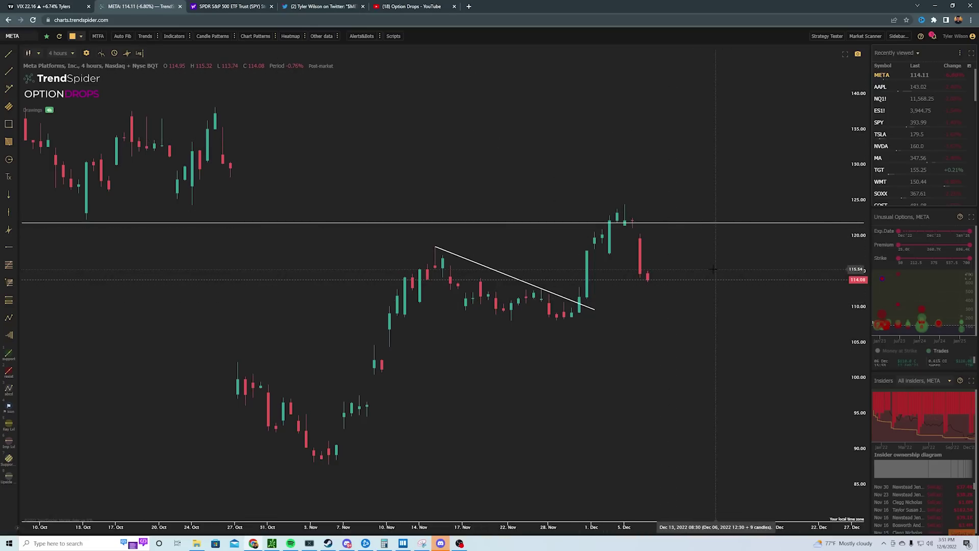
# Load the MSFT 4-hour chart and zoom into the recent candles above the 240 zone.
pyautogui.write('MSFT')
pyautogui.press('Return')
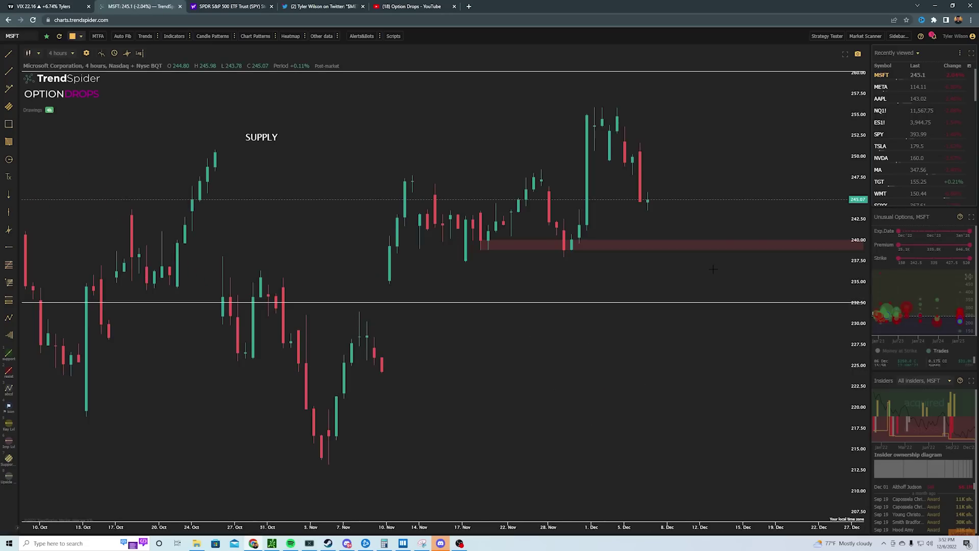
pyautogui.scroll(6, 502, 141)
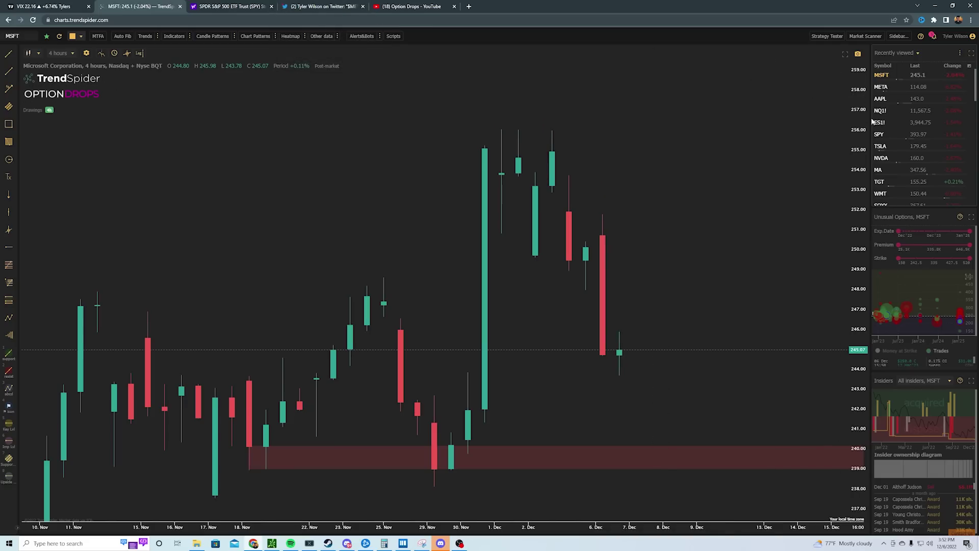
# Switch the chart to ES1! on 4-hour candles and adjust the zoom.
pyautogui.click(894, 124)
pyautogui.scroll(5, 504, 222)
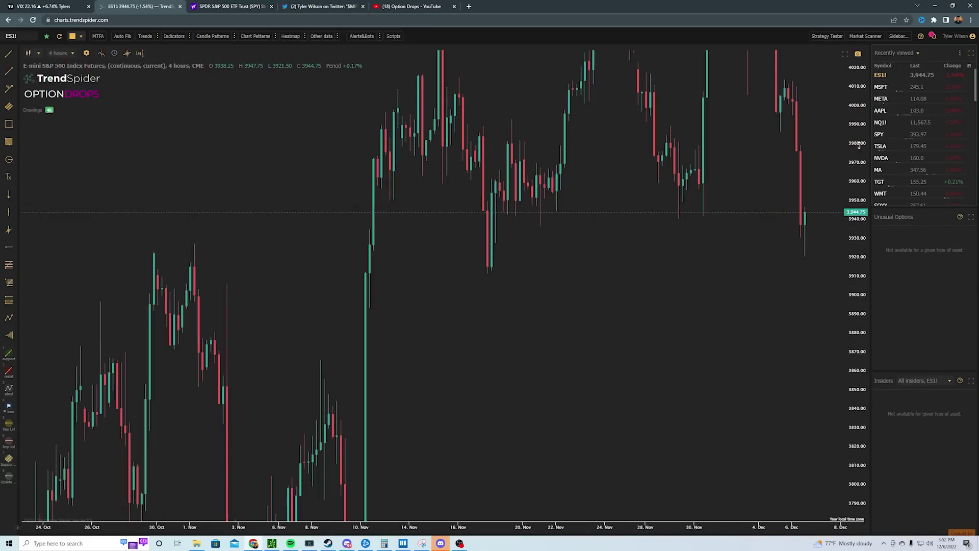
pyautogui.scroll(-5, 817, 303)
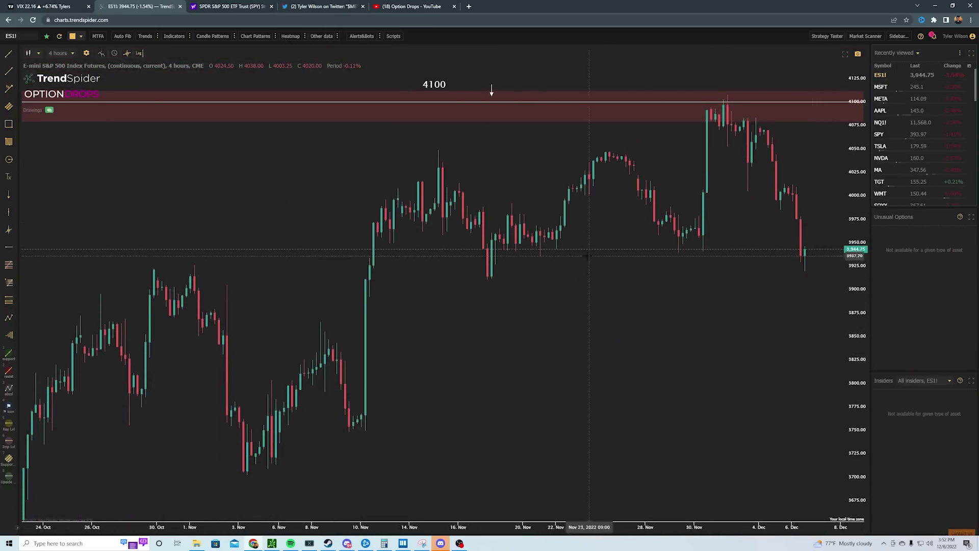
pyautogui.scroll(-2, 204, 238)
# Draw filled zone rectangles at the late-October 3915–3930 highs and a second red zone.
pyautogui.click(9, 141)
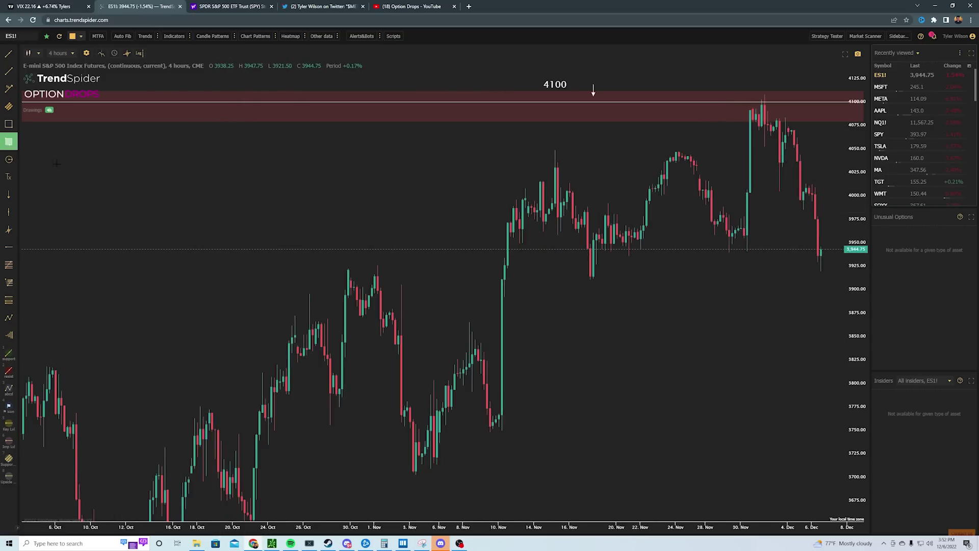
pyautogui.moveTo(332, 264); pyautogui.dragTo(330, 280)
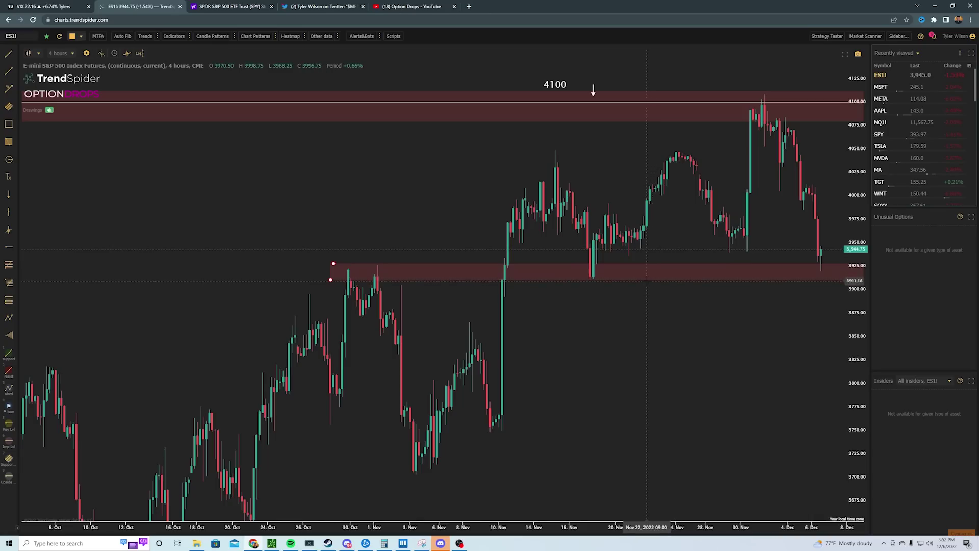
pyautogui.moveTo(636, 257); pyautogui.dragTo(500, 254)
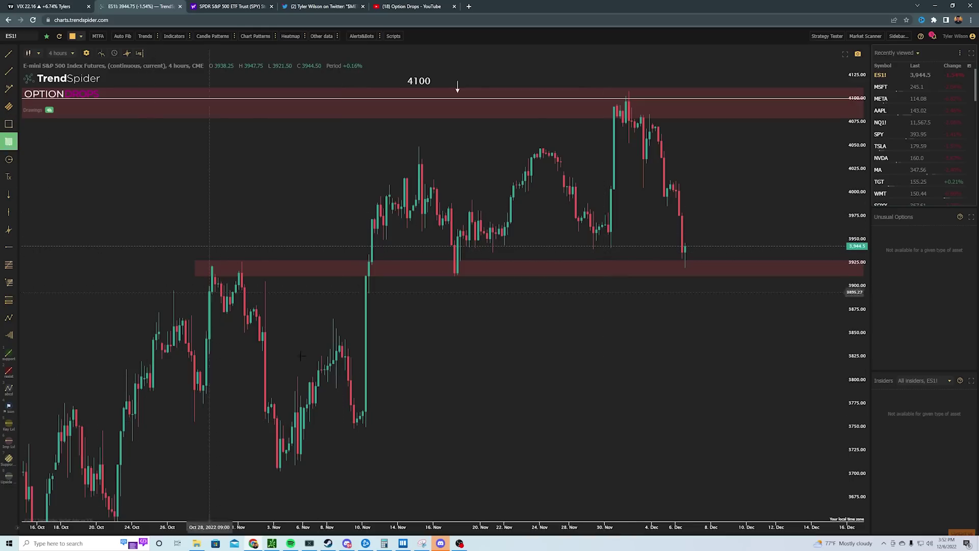
pyautogui.moveTo(353, 405)
pyautogui.mouseDown()
pyautogui.moveTo(349, 428)
pyautogui.moveTo(357, 412)
pyautogui.mouseUp()
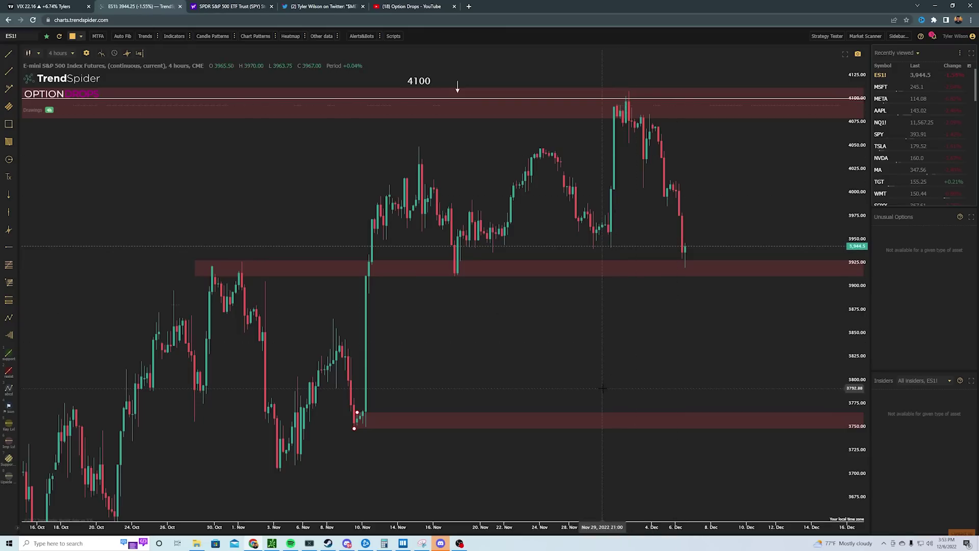
# Change the ES1! chart to Daily candles, showing the channel, trendline and 3,900 zone.
pyautogui.scroll(3, 535, 306)
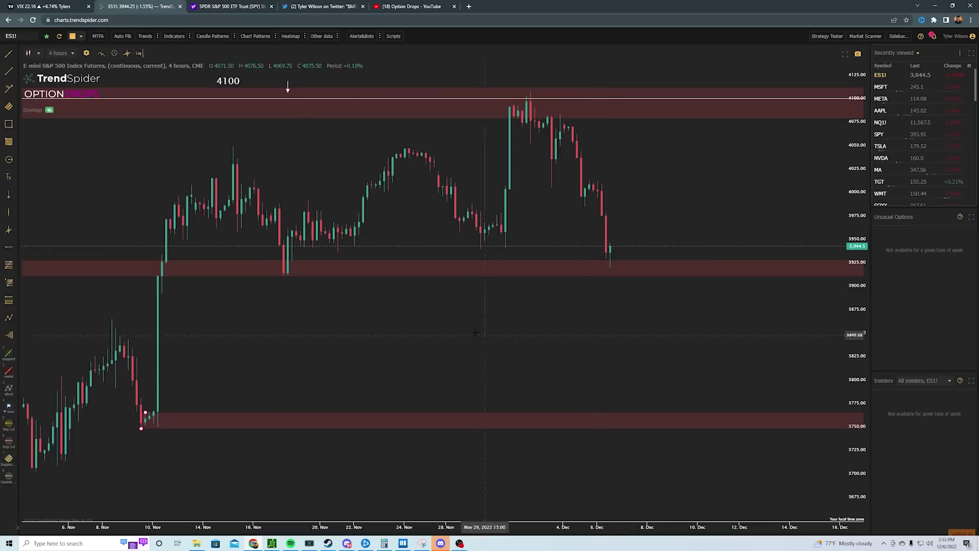
pyautogui.click(59, 53)
pyautogui.click(76, 131)
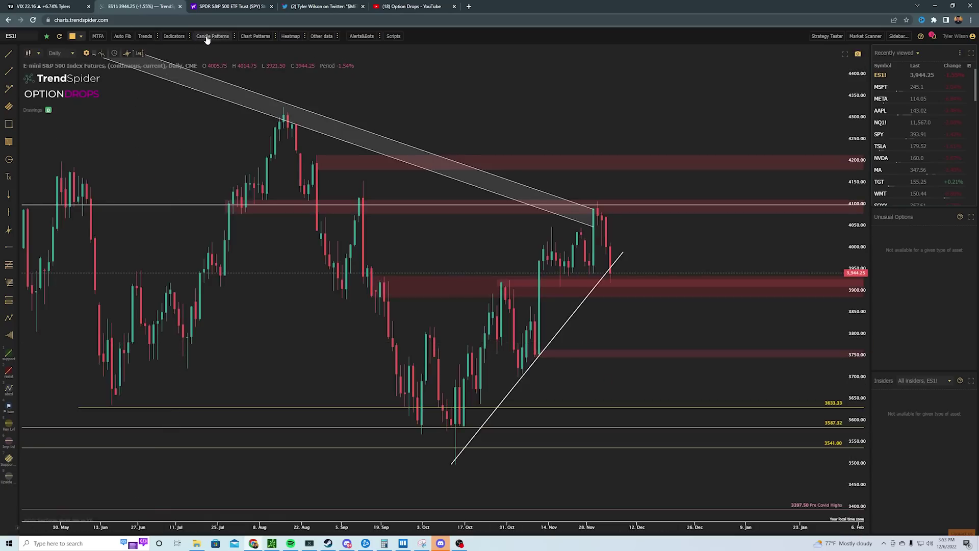
pyautogui.scroll(-5, 280, 191)
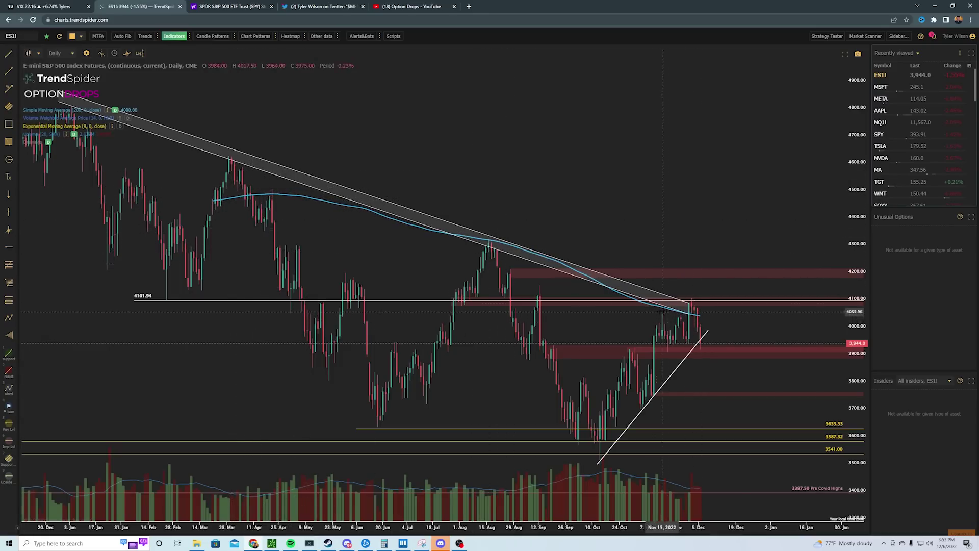
pyautogui.scroll(3, 619, 413)
pyautogui.scroll(2, 504, 209)
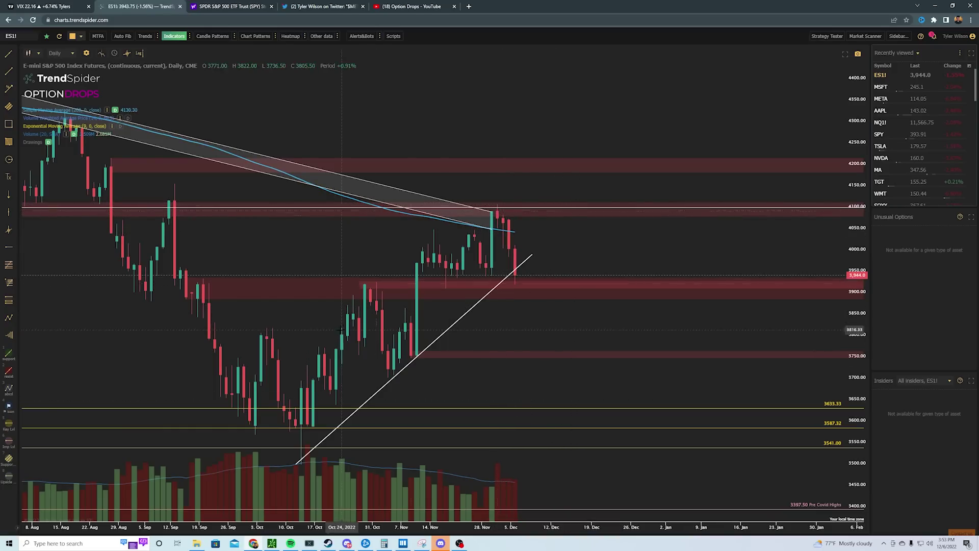
# Load the SPY daily chart and delete its old white trendline.
pyautogui.write('SPY')
pyautogui.press('Return')
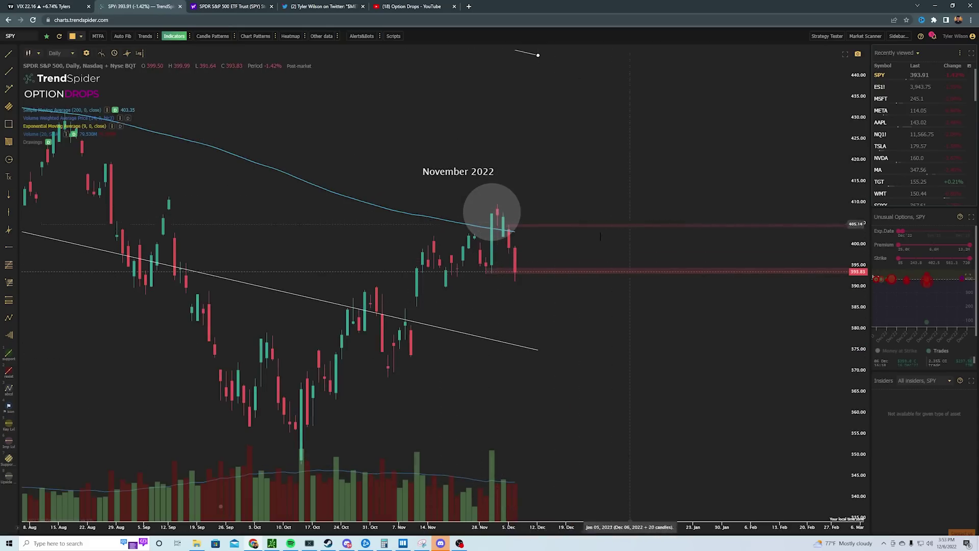
pyautogui.press('Delete')
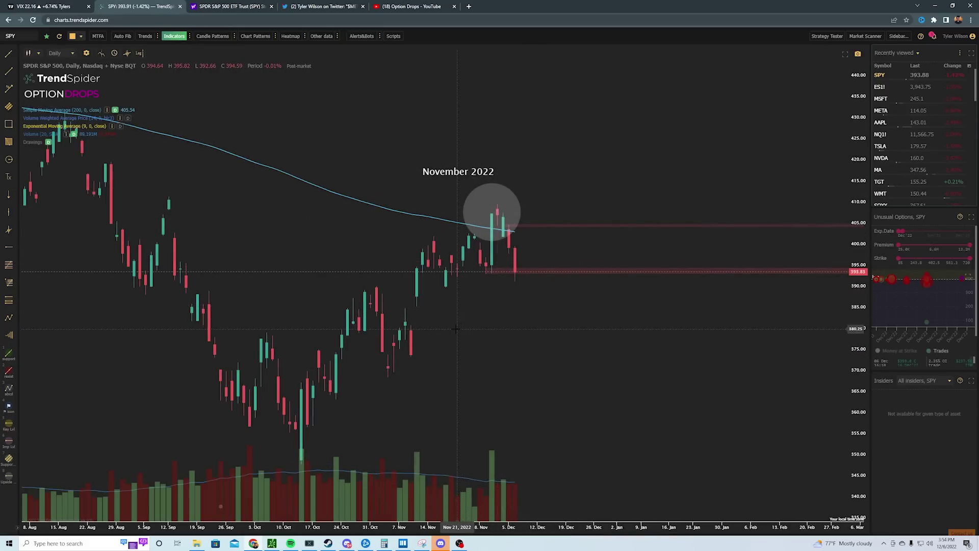
pyautogui.scroll(-5, 457, 326)
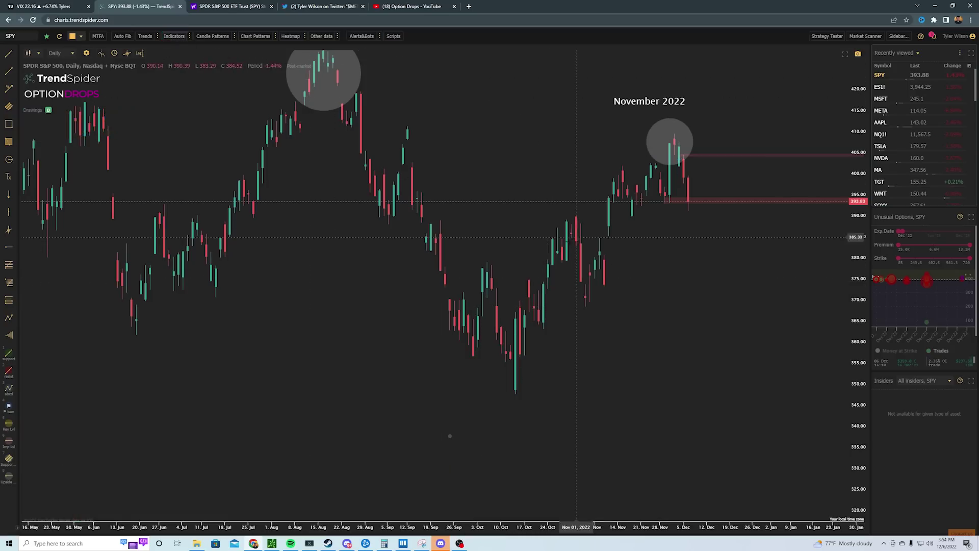
pyautogui.scroll(3, 582, 261)
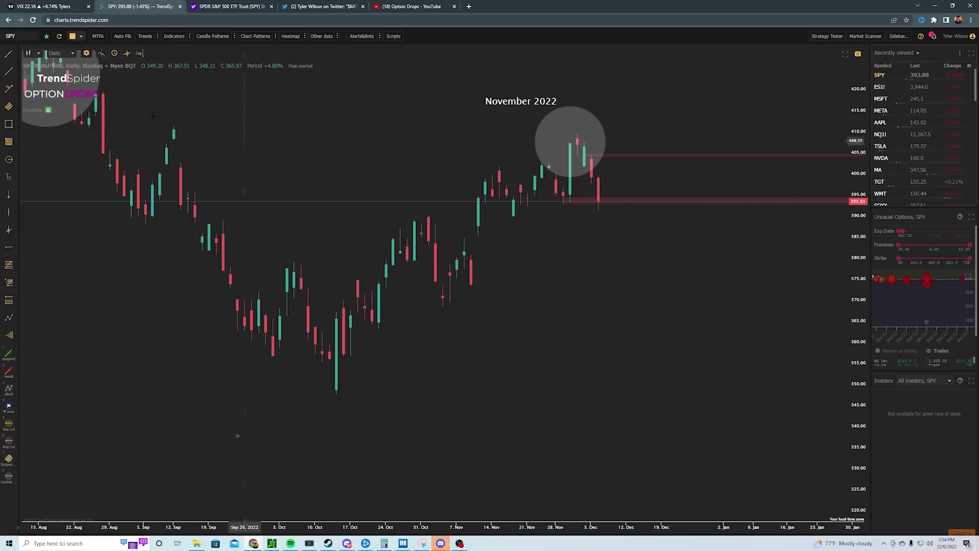
# Draw two wedge lines from the September and October lows up to the November highs.
pyautogui.click(9, 71)
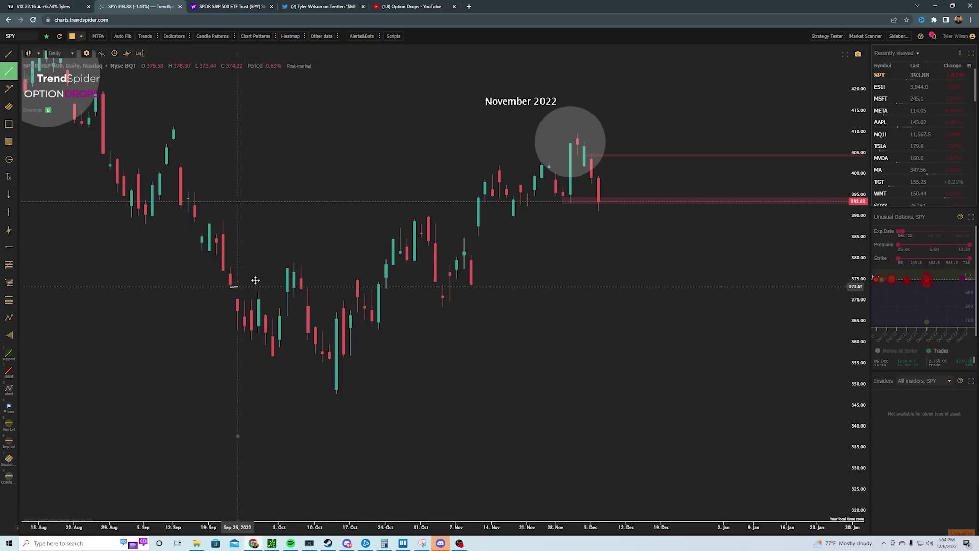
pyautogui.moveTo(230, 288)
pyautogui.mouseDown()
pyautogui.moveTo(491, 190)
pyautogui.moveTo(584, 125)
pyautogui.mouseUp()
pyautogui.click(9, 71)
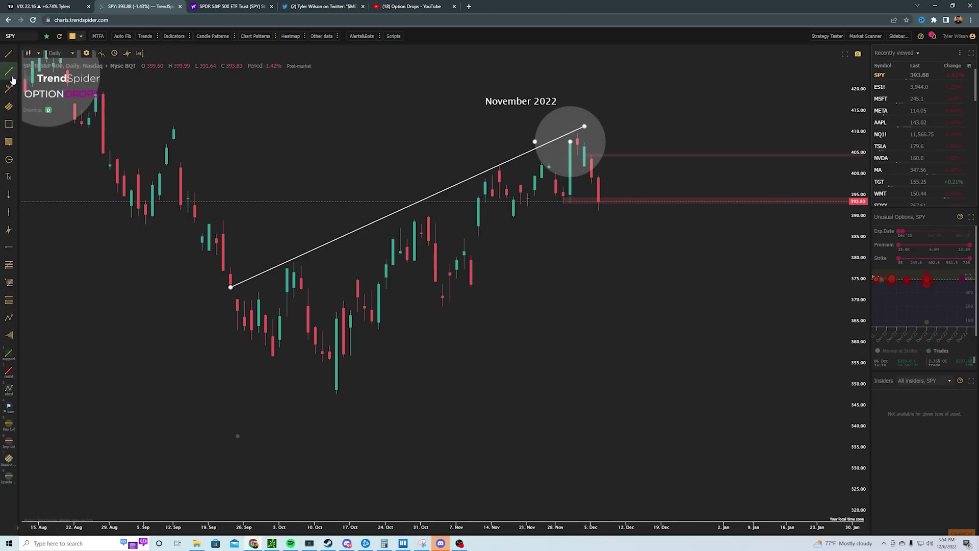
pyautogui.moveTo(337, 391)
pyautogui.mouseDown()
pyautogui.moveTo(655, 210)
pyautogui.moveTo(663, 152)
pyautogui.moveTo(631, 161)
pyautogui.moveTo(647, 148)
pyautogui.mouseUp()
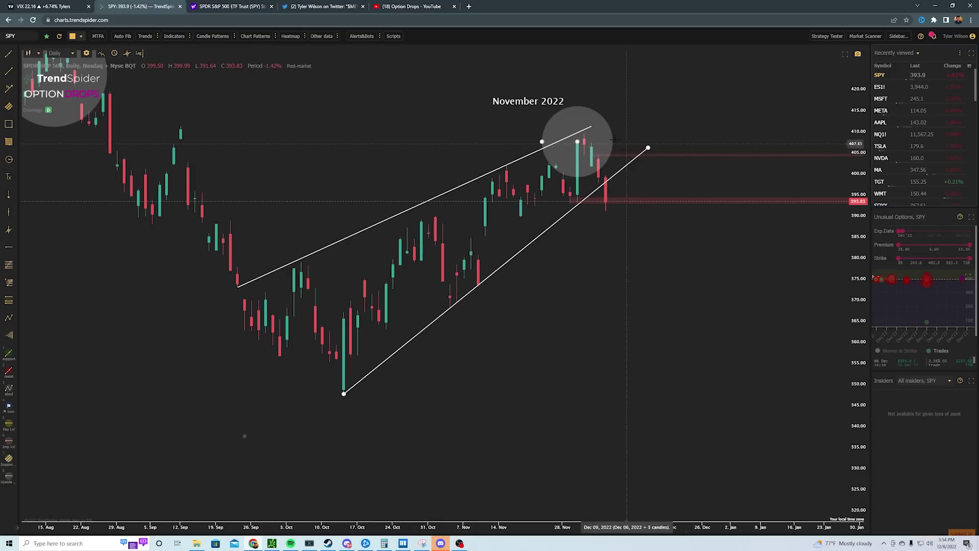
# Extend both wedge lines' right ends into mid-December.
pyautogui.click(591, 126)
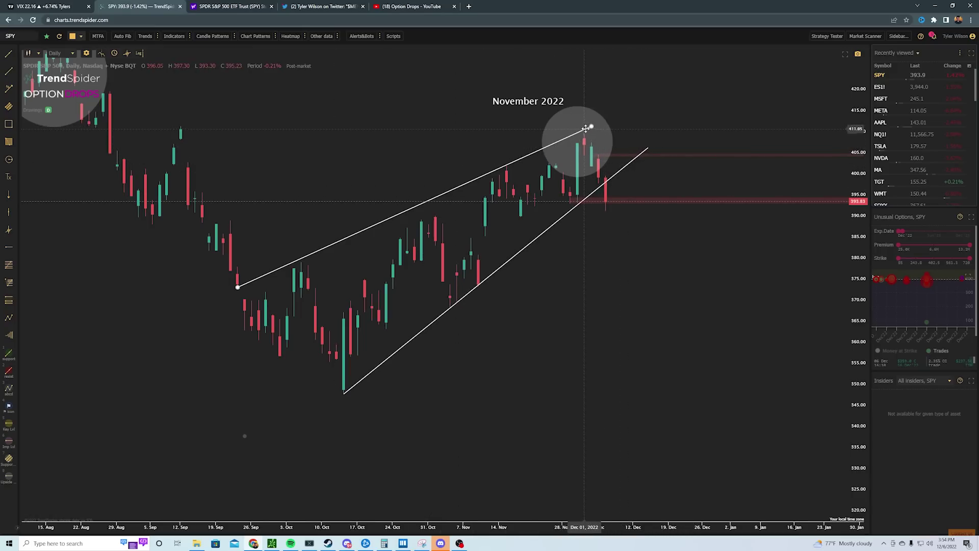
pyautogui.moveTo(591, 127); pyautogui.dragTo(655, 101)
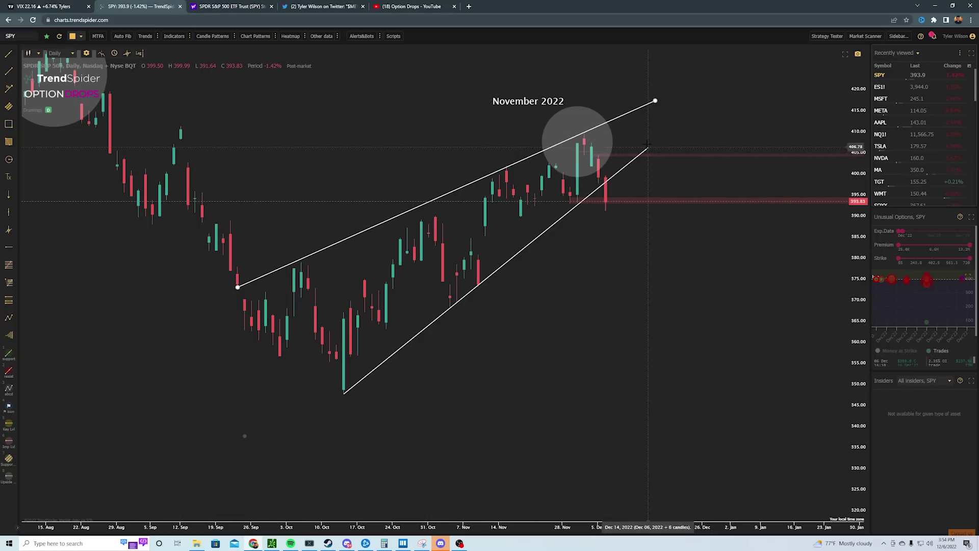
pyautogui.click(647, 148)
pyautogui.moveTo(647, 148); pyautogui.dragTo(683, 118)
pyautogui.scroll(-5, 567, 221)
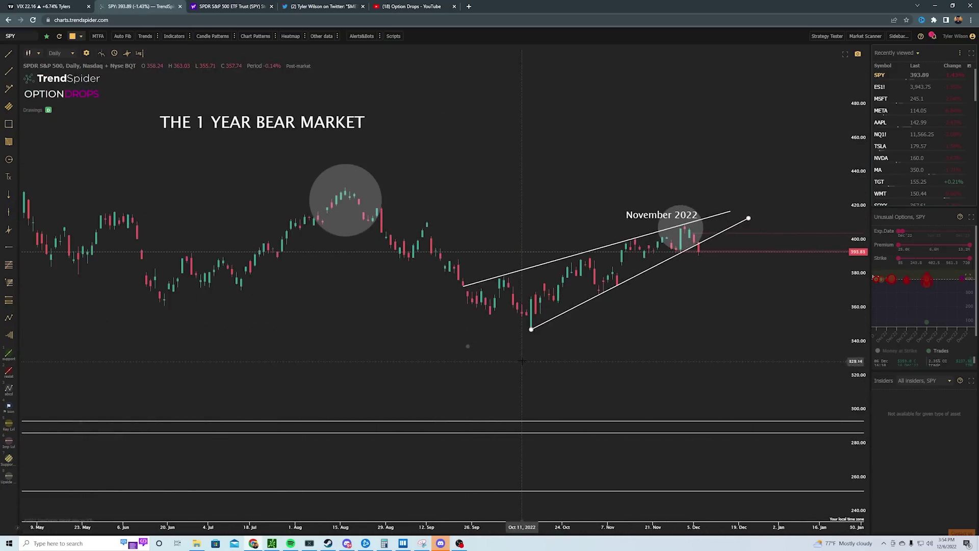
pyautogui.scroll(2, 525, 301)
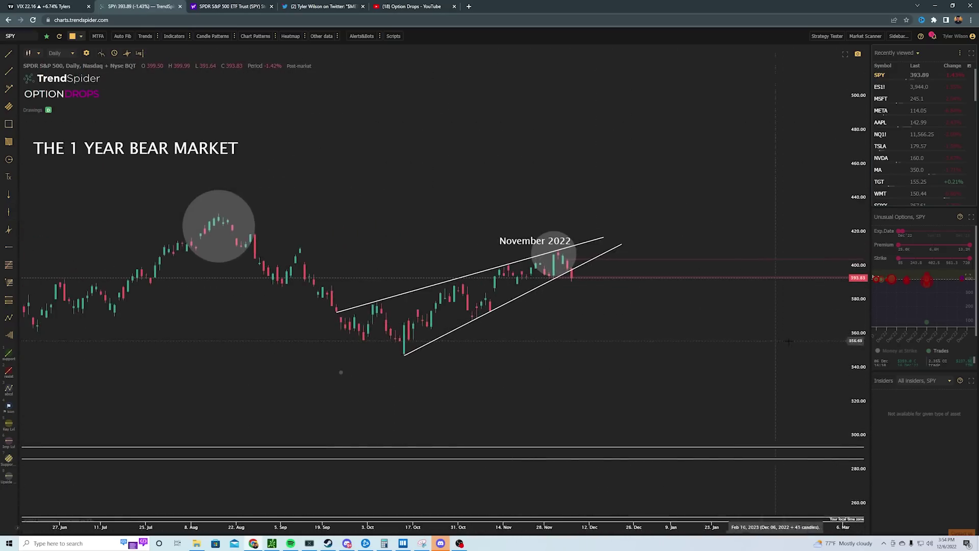
pyautogui.scroll(3, 612, 301)
pyautogui.moveTo(430, 254); pyautogui.dragTo(564, 246)
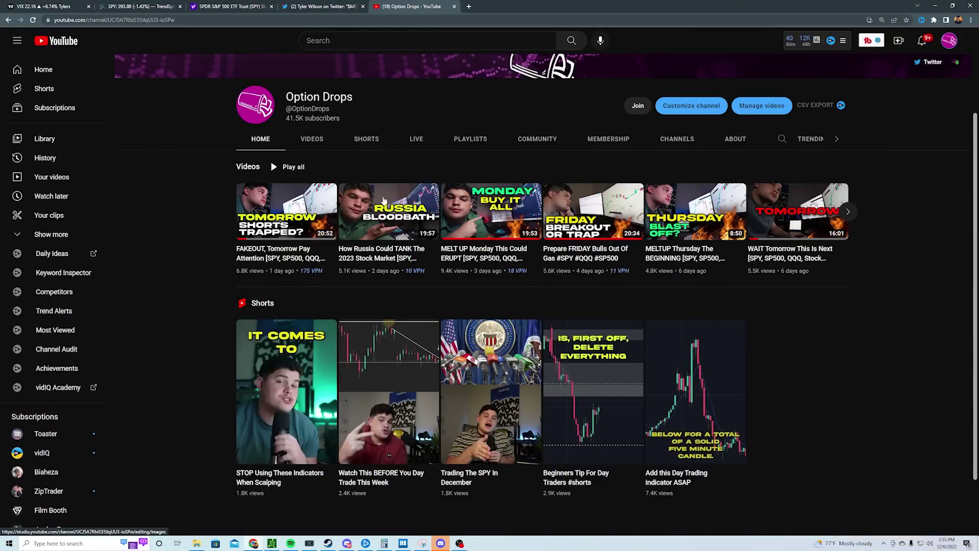
# Return to the TradingView VIX 4-hour chart tab.
pyautogui.click(75, 6)
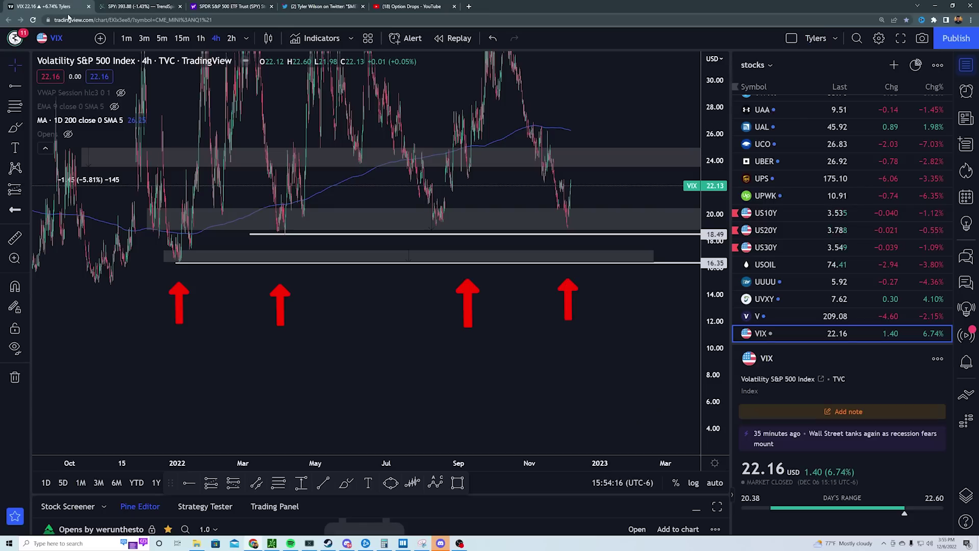
# Show the VIX chart full screen with the price scale squeezed to a wider range.
pyautogui.click(900, 38)
pyautogui.scroll(5, 590, 293)
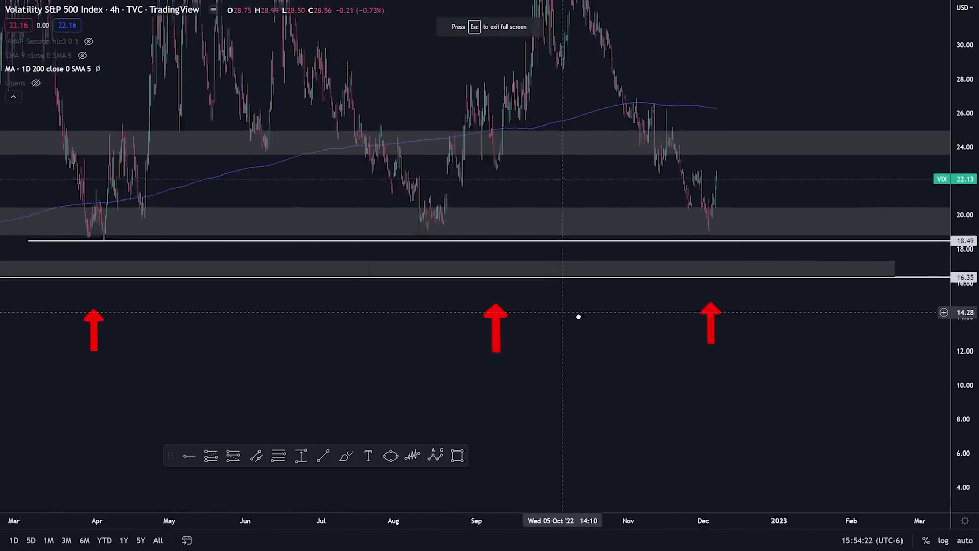
pyautogui.scroll(-3, 521, 346)
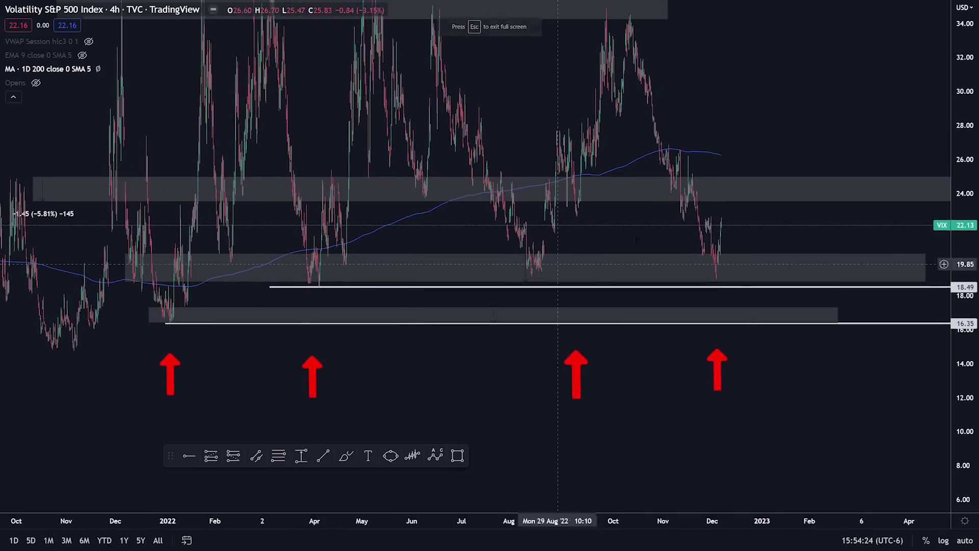
pyautogui.moveTo(961, 148); pyautogui.dragTo(961, 189)
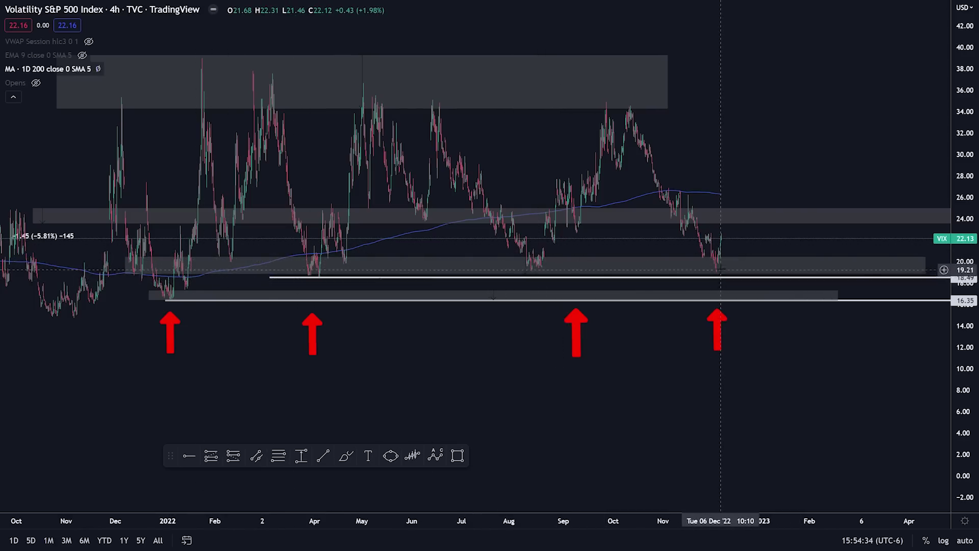
# Move the third red arrow left to mid-August below the 16.35 line.
pyautogui.click(573, 327)
pyautogui.moveTo(573, 328); pyautogui.dragTo(529, 328)
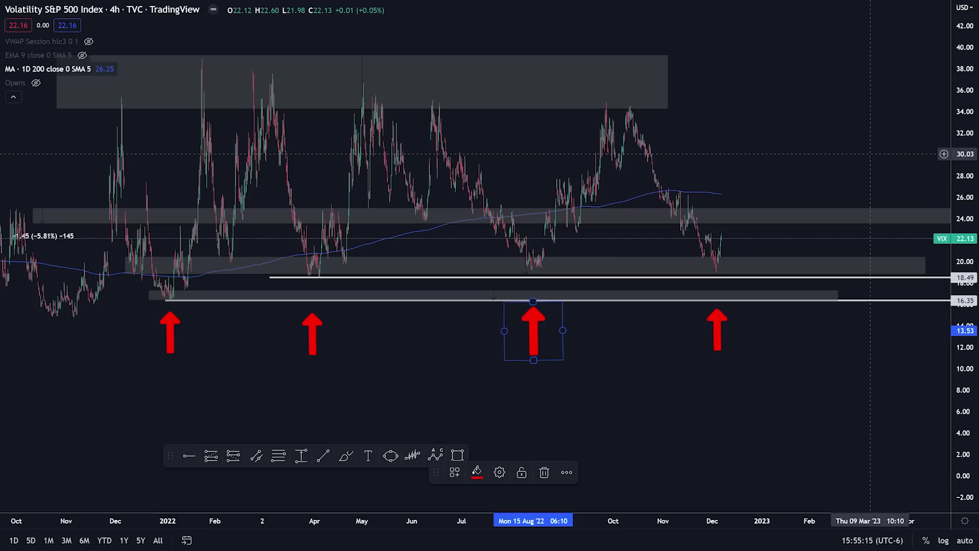
pyautogui.scroll(3, 558, 242)
pyautogui.click(550, 121)
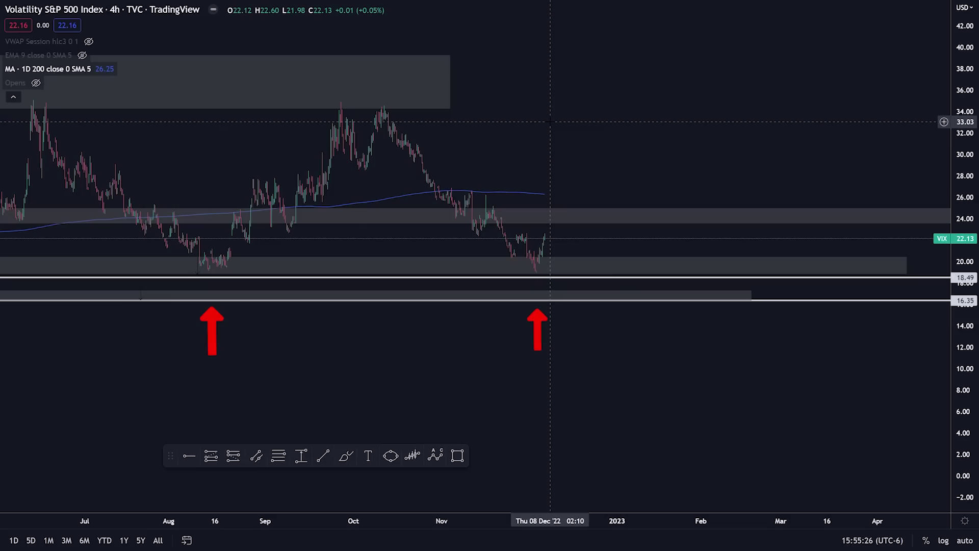
# Load the US10Y/US30Y daily chart, dismiss the upgrade popup, and pan back to 2020 data.
pyautogui.write('US10Y')
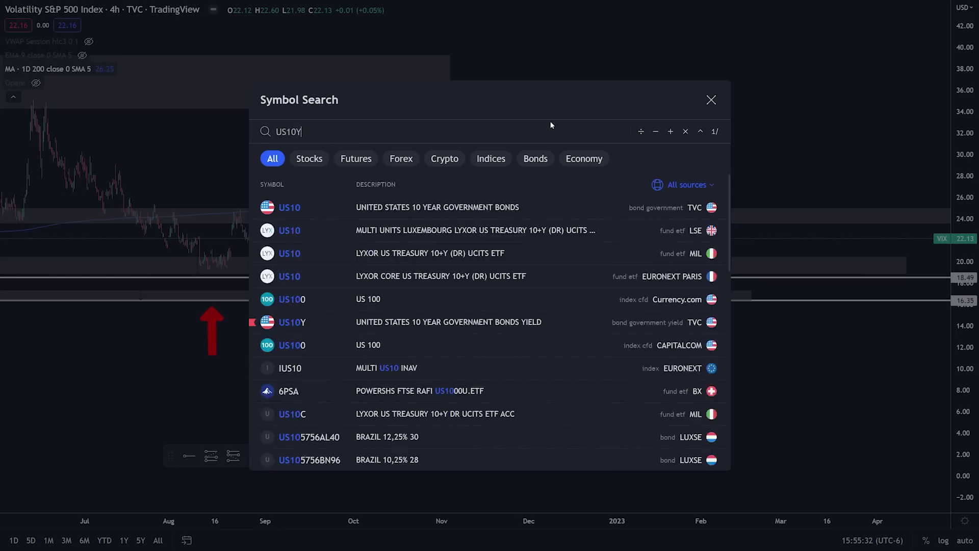
pyautogui.write('/US30Y')
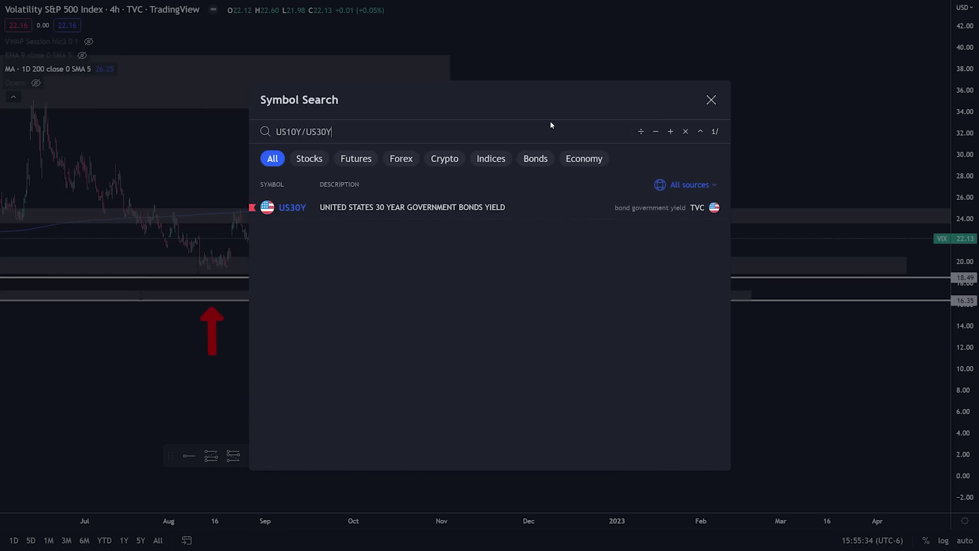
pyautogui.press('Return')
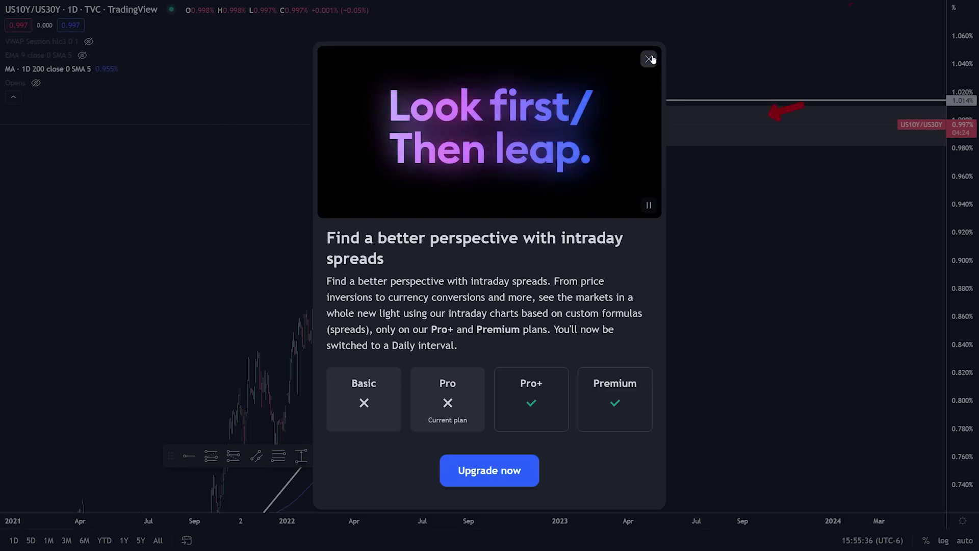
pyautogui.click(648, 58)
pyautogui.scroll(-5, 378, 315)
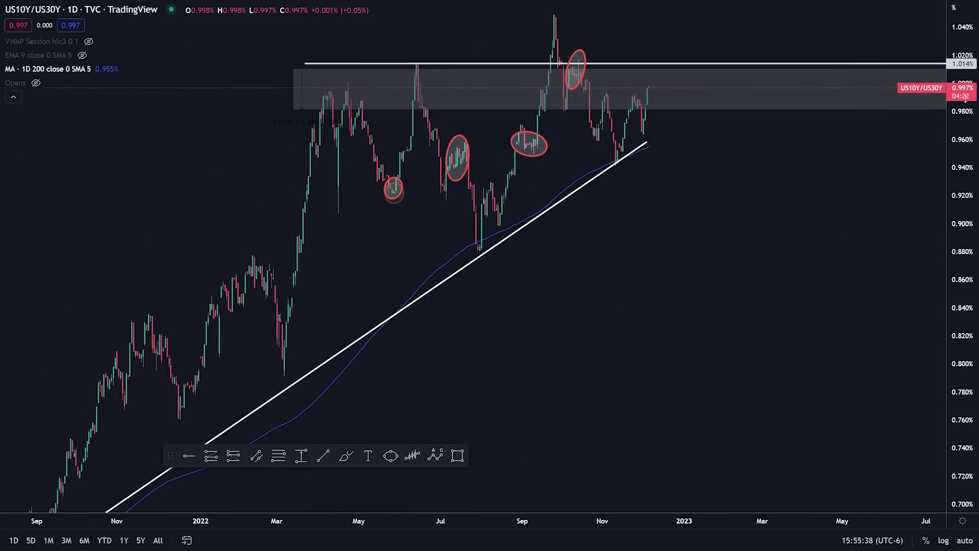
pyautogui.scroll(2, 638, 362)
pyautogui.moveTo(727, 312); pyautogui.dragTo(723, 191)
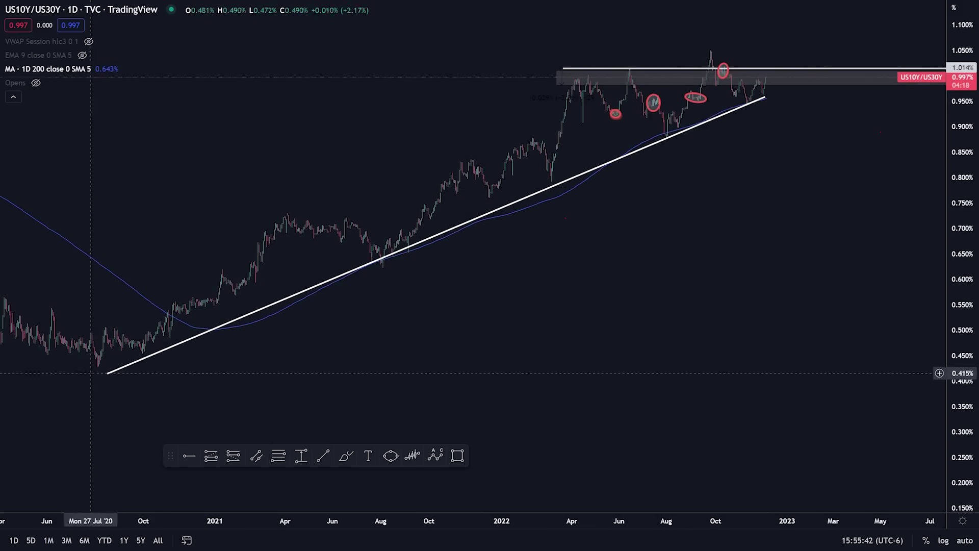
pyautogui.scroll(6, 667, 332)
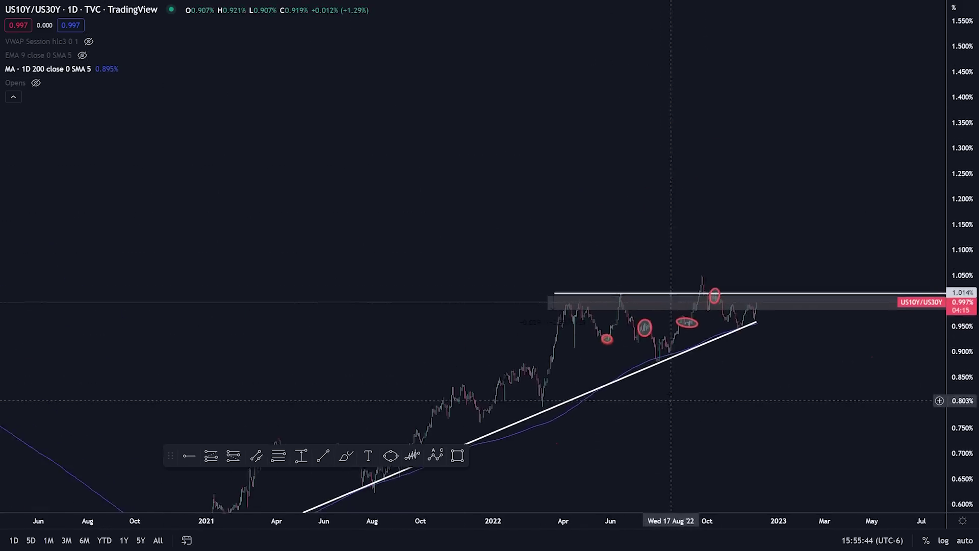
pyautogui.scroll(-3, 505, 370)
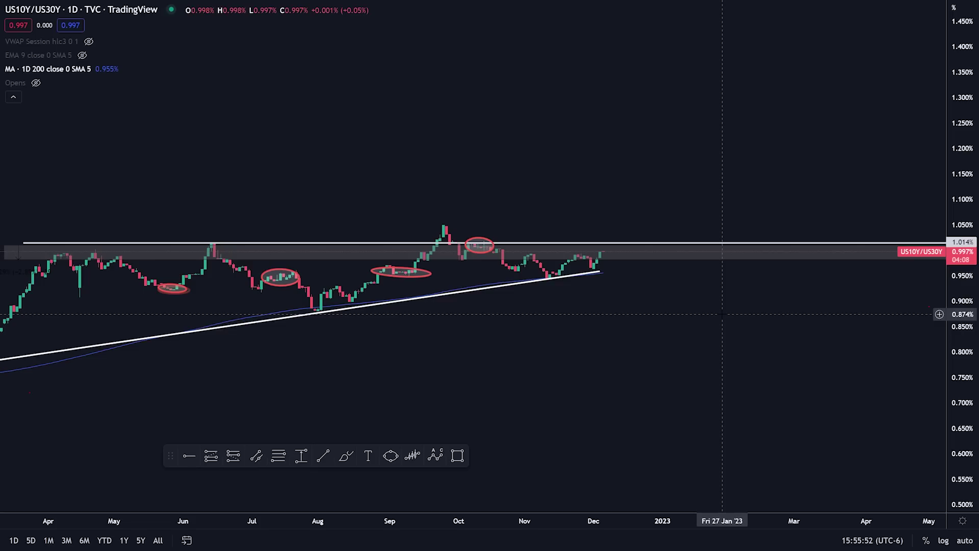
pyautogui.scroll(-5, 722, 314)
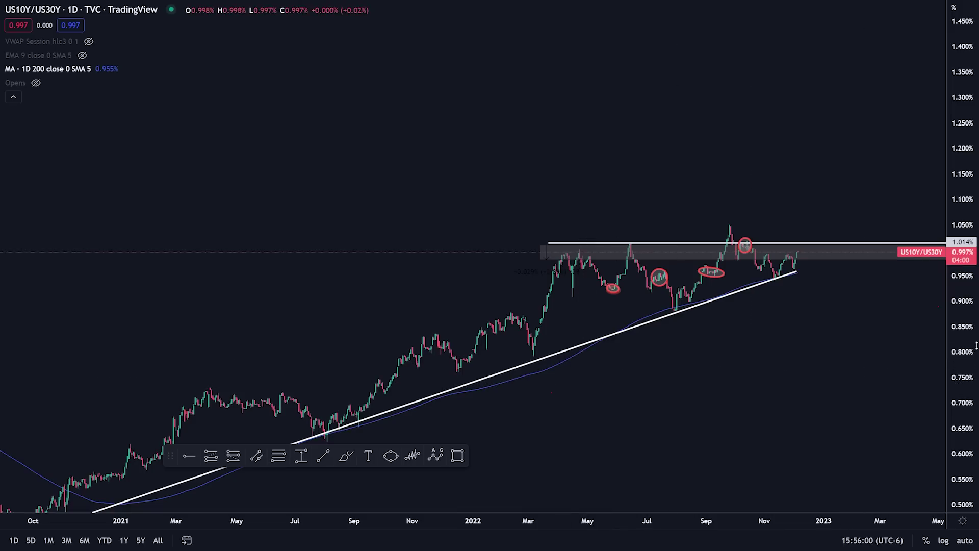
# Browse older Option Drops uploads on YouTube, then return to the US10Y/US30Y chart.
pyautogui.click(398, 6)
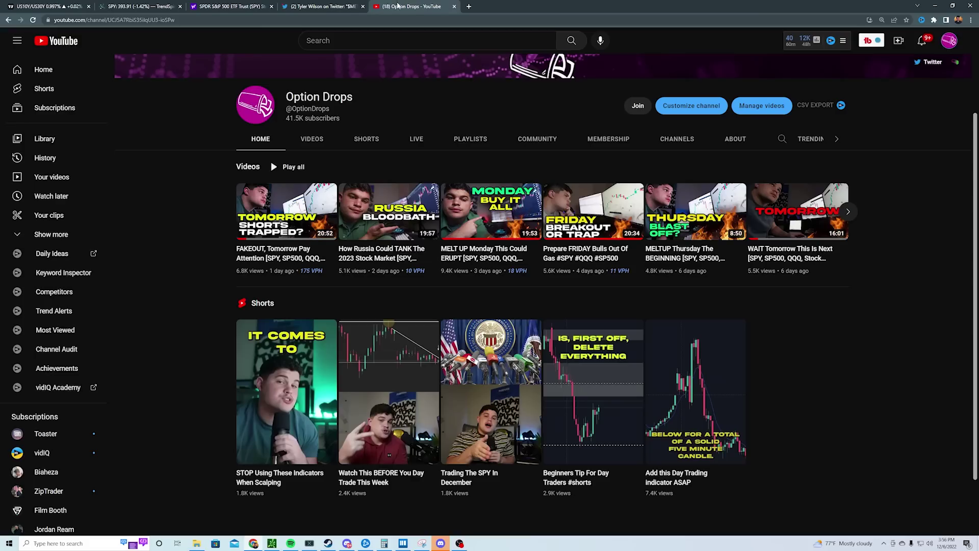
pyautogui.moveTo(382, 216)
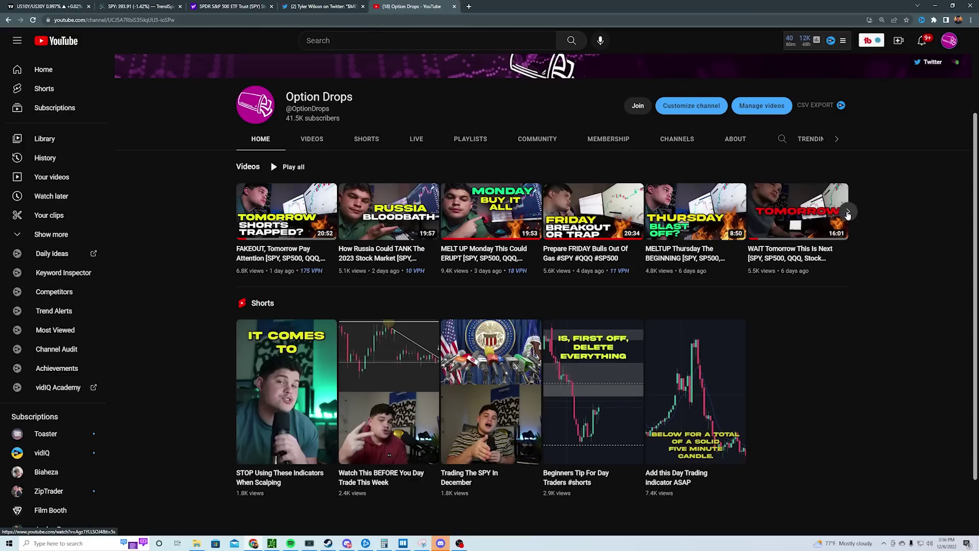
pyautogui.click(848, 211)
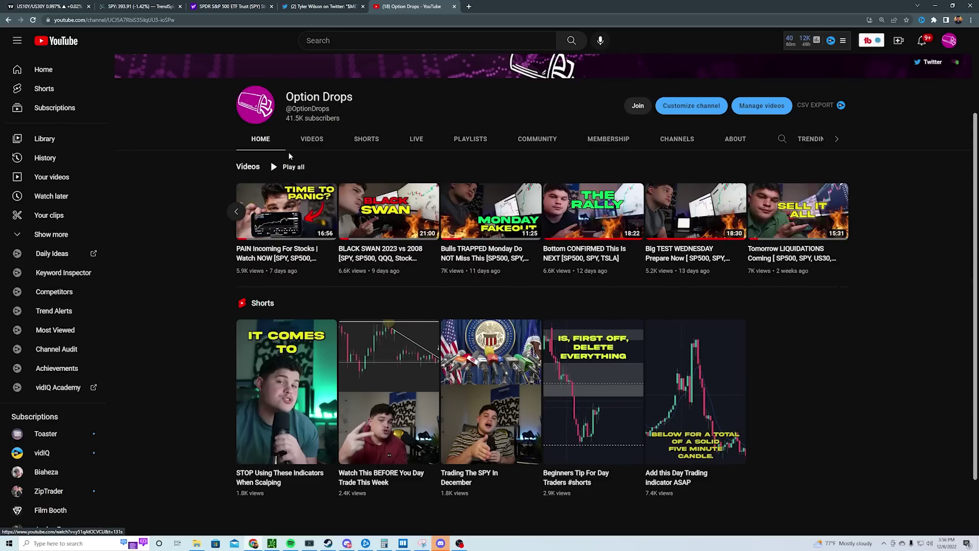
pyautogui.click(259, 141)
pyautogui.click(37, 5)
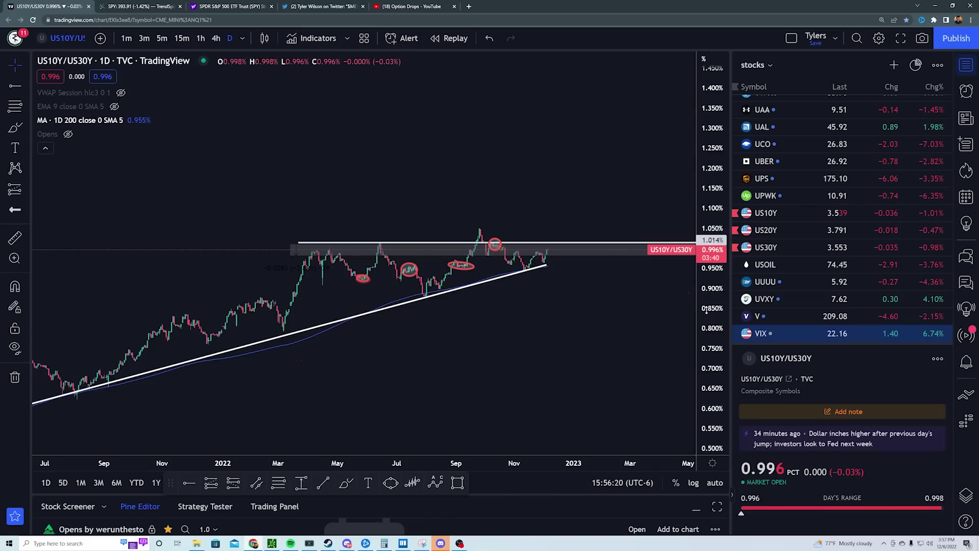
# Stretch the price scale and zoom in on the recent US10Y/US30Y candles.
pyautogui.moveTo(712, 309); pyautogui.dragTo(712, 270)
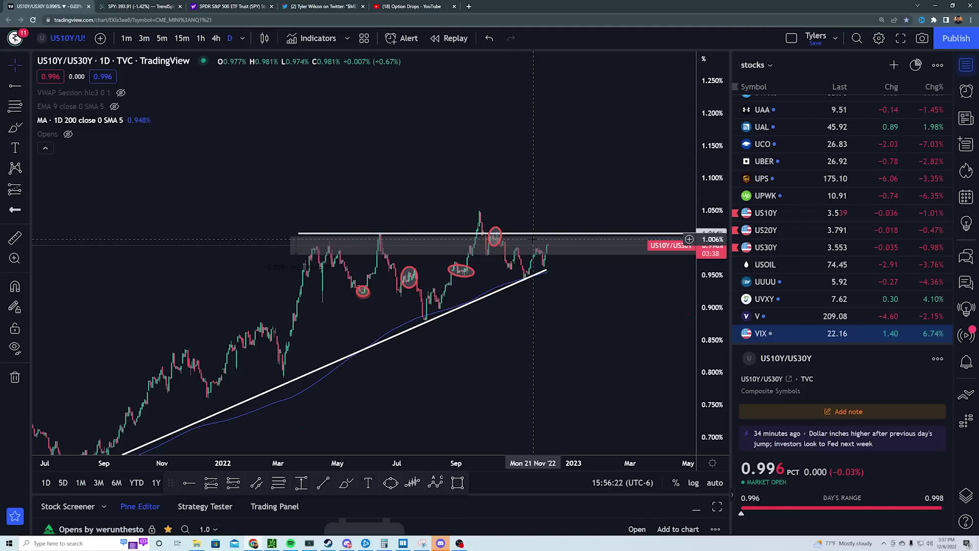
pyautogui.scroll(3, 564, 322)
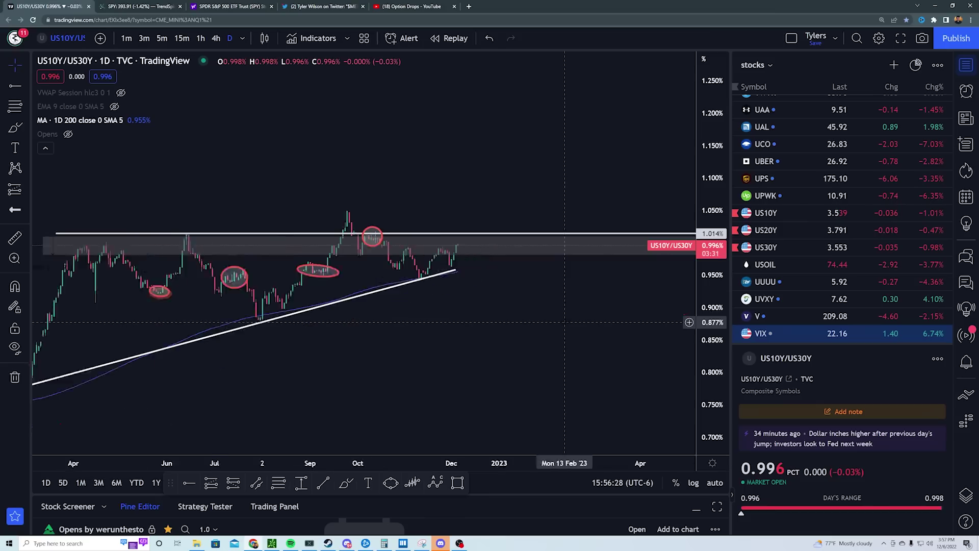
pyautogui.scroll(1, 564, 322)
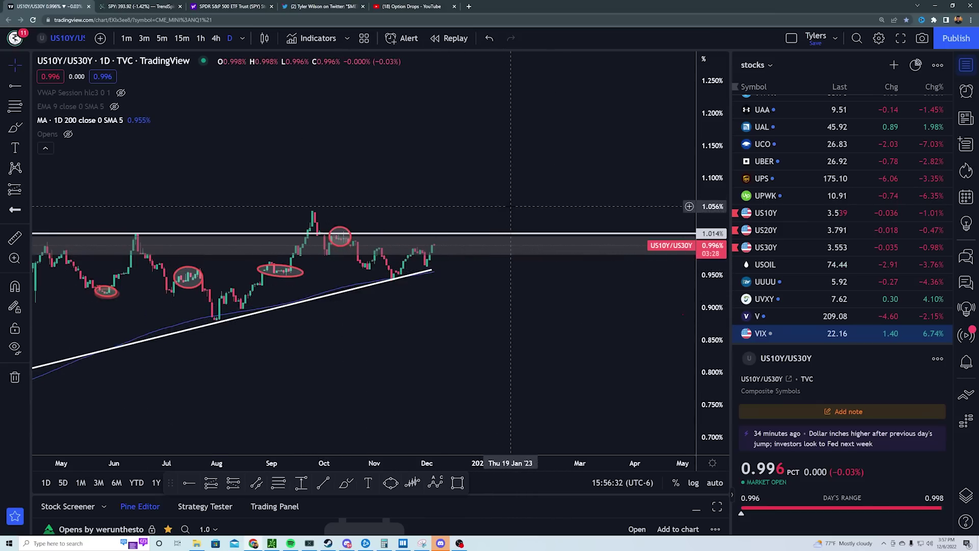
# Load the TLT chart showing earlier bars, then move to TrendSpider's SPY chart.
pyautogui.write('TLT')
pyautogui.press('Return')
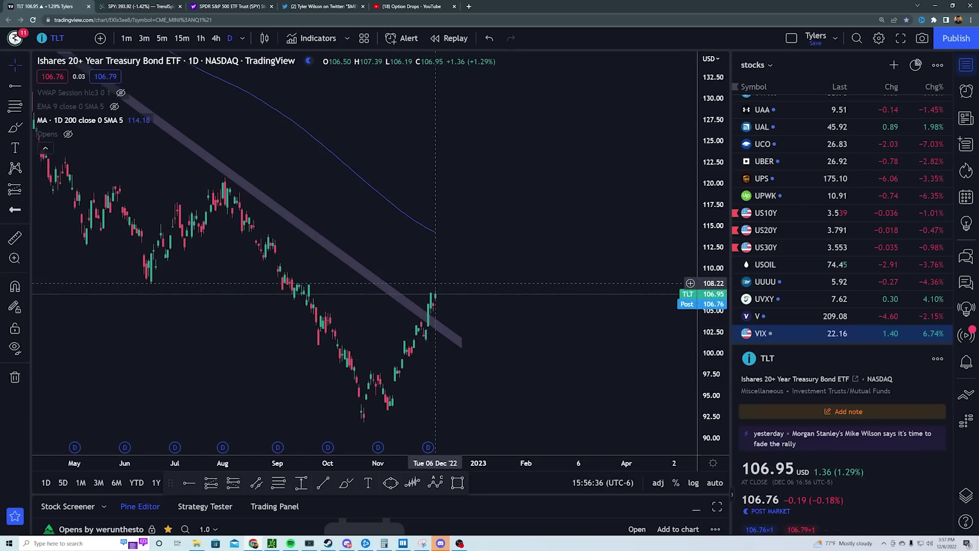
pyautogui.scroll(1, 485, 388)
pyautogui.moveTo(486, 388); pyautogui.dragTo(624, 372)
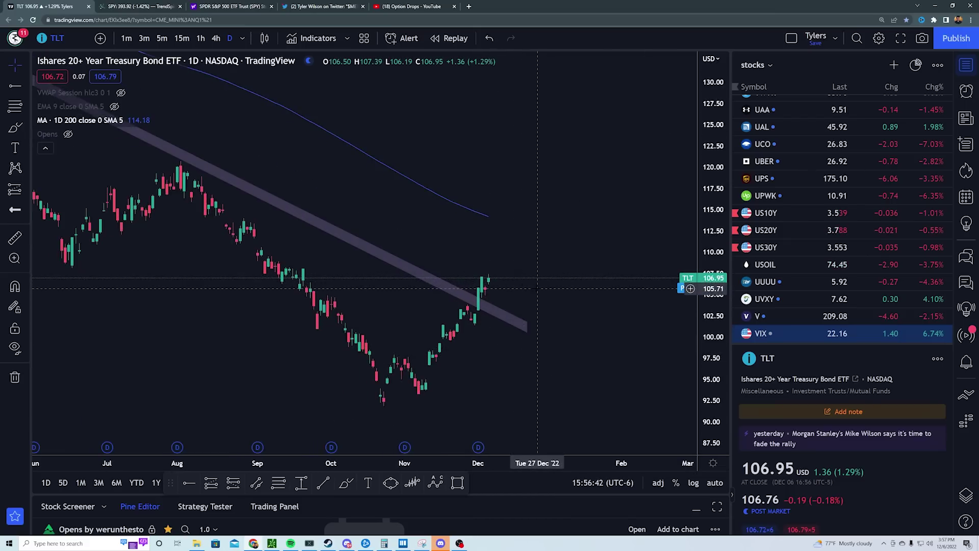
pyautogui.hotkey('ctrl', 'Tab')
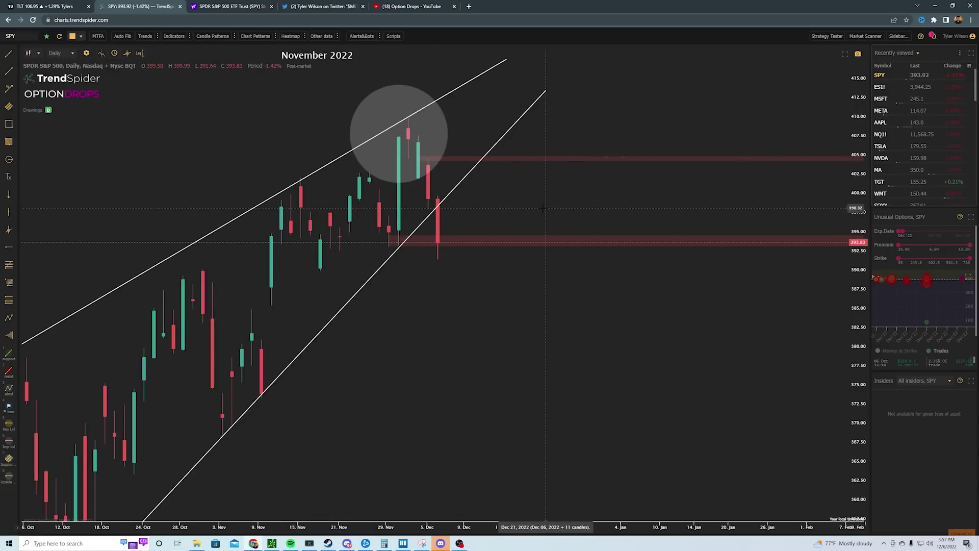
# Load NVDA in both TrendSpider and TradingView.
pyautogui.write('NVDA')
pyautogui.press('Return')
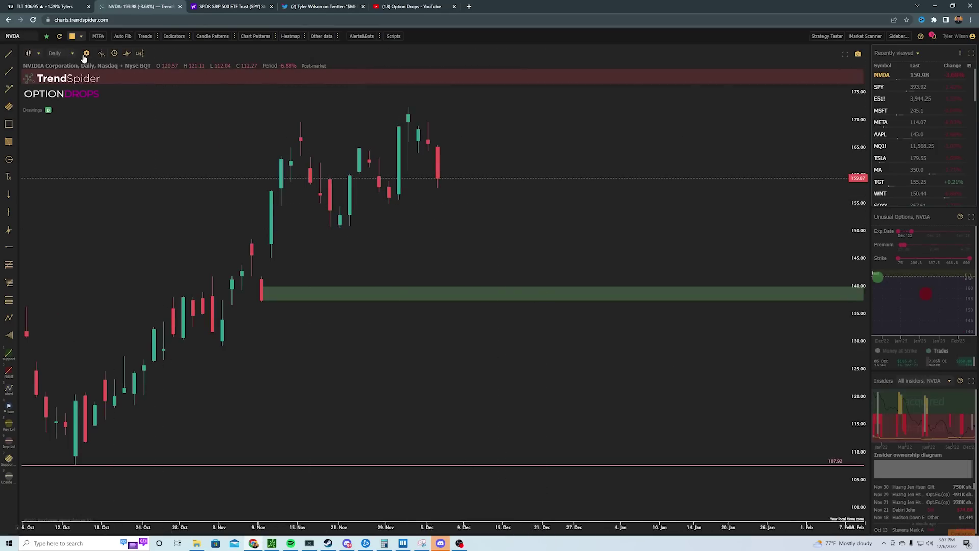
pyautogui.click(42, 7)
pyautogui.write('NVDA')
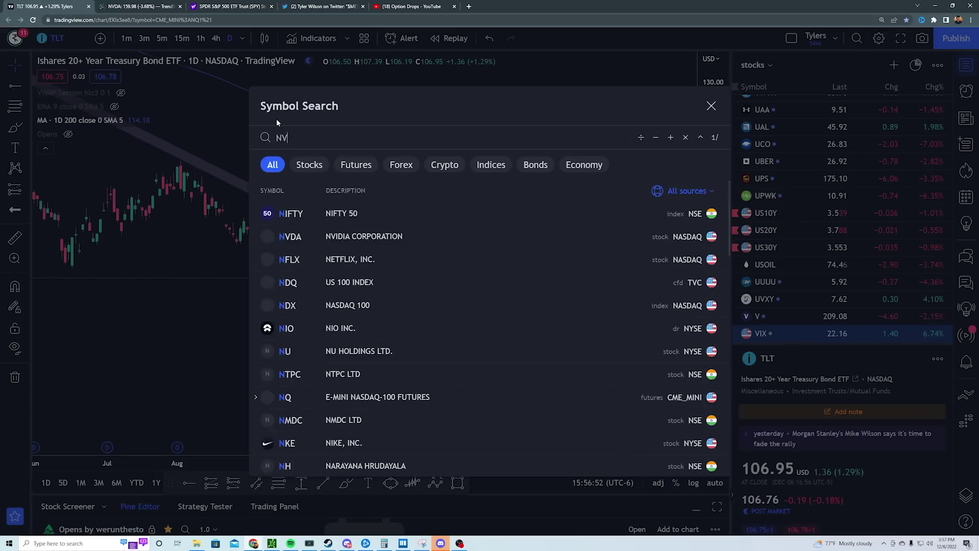
pyautogui.press('Return')
# Show NVDA on a full-screen 4-hour chart framing the trendline break and 162.33 level.
pyautogui.scroll(5, 306, 306)
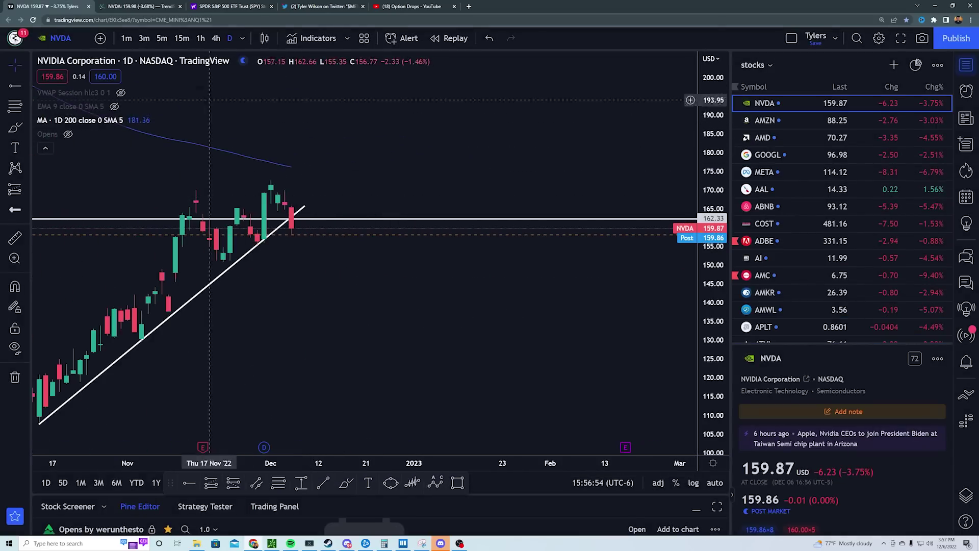
pyautogui.click(216, 38)
pyautogui.moveTo(408, 230); pyautogui.dragTo(648, 229)
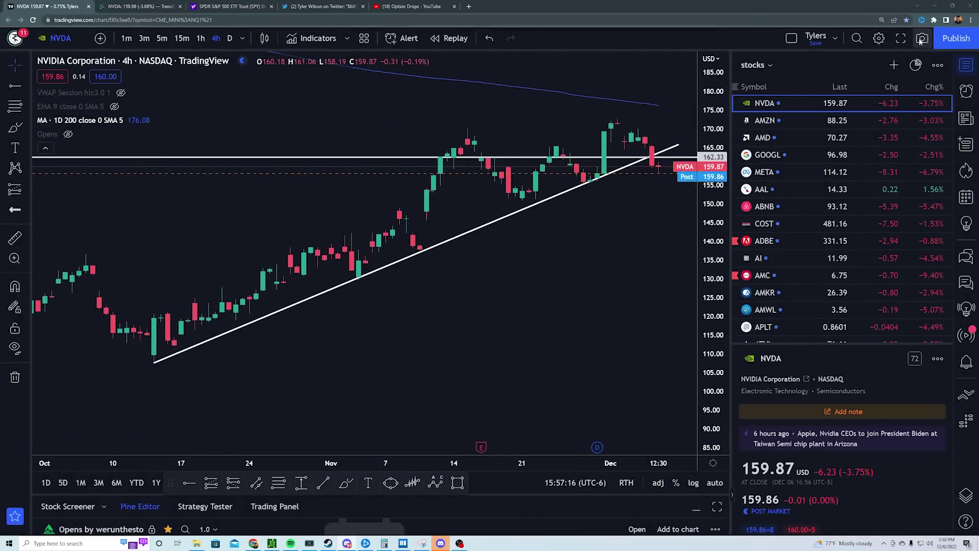
pyautogui.click(901, 39)
pyautogui.moveTo(775, 306); pyautogui.dragTo(551, 303)
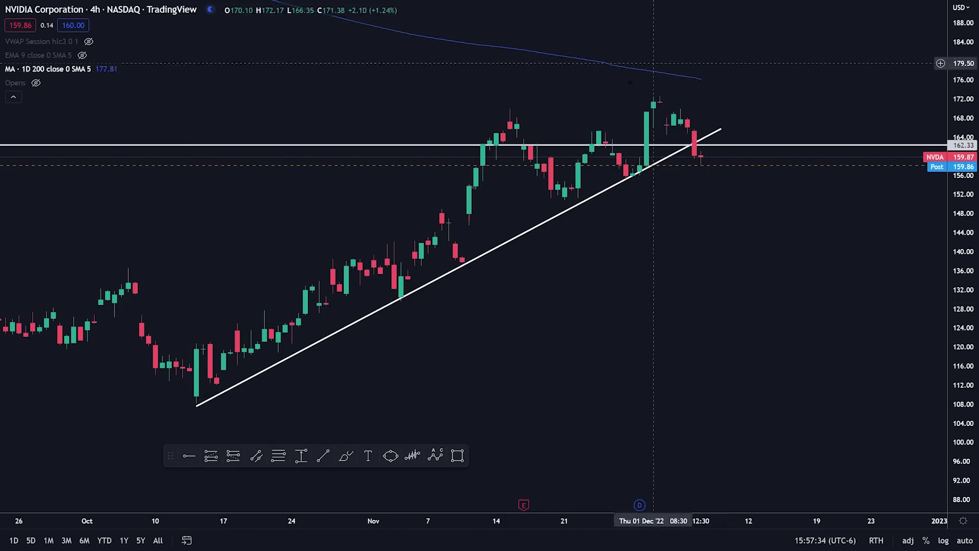
pyautogui.scroll(3, 644, 259)
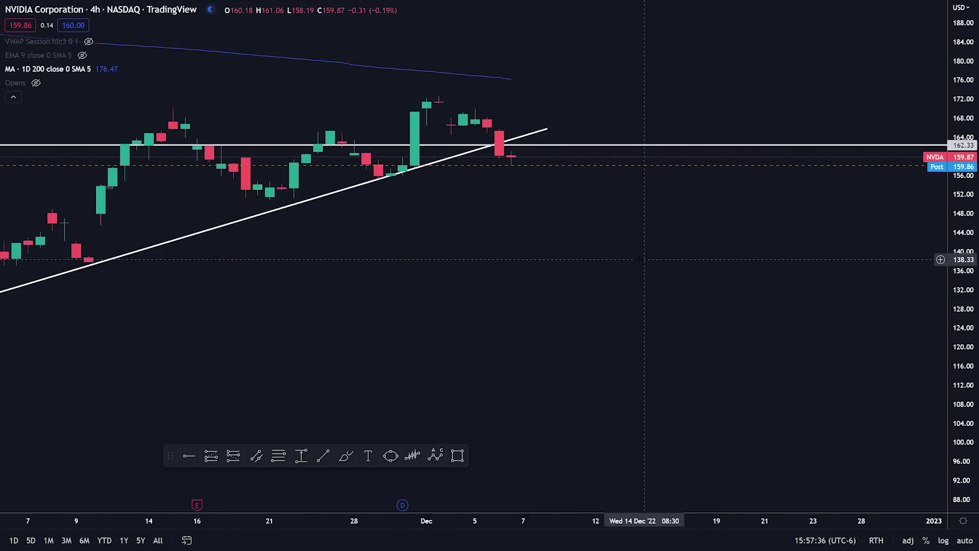
pyautogui.moveTo(523, 130); pyautogui.dragTo(624, 261)
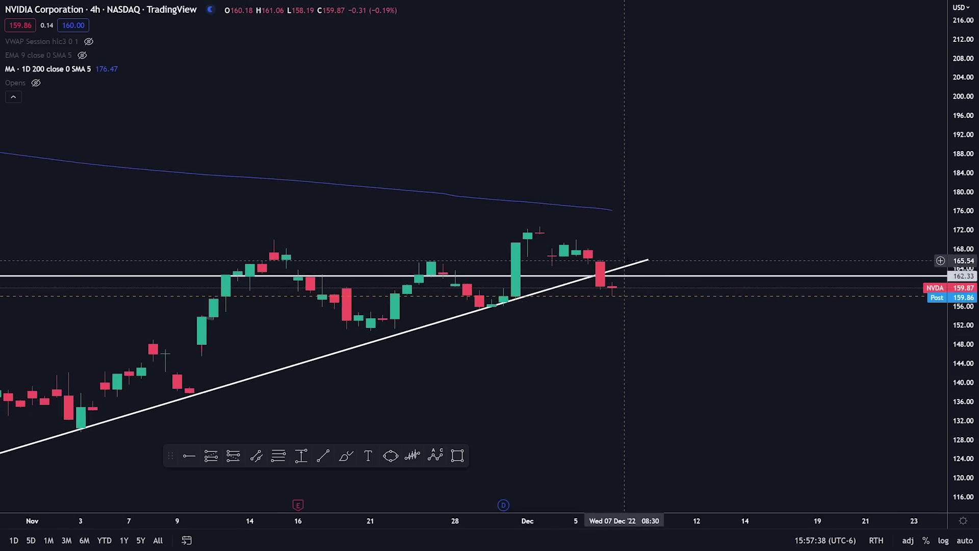
pyautogui.hscroll(-3, 624, 261)
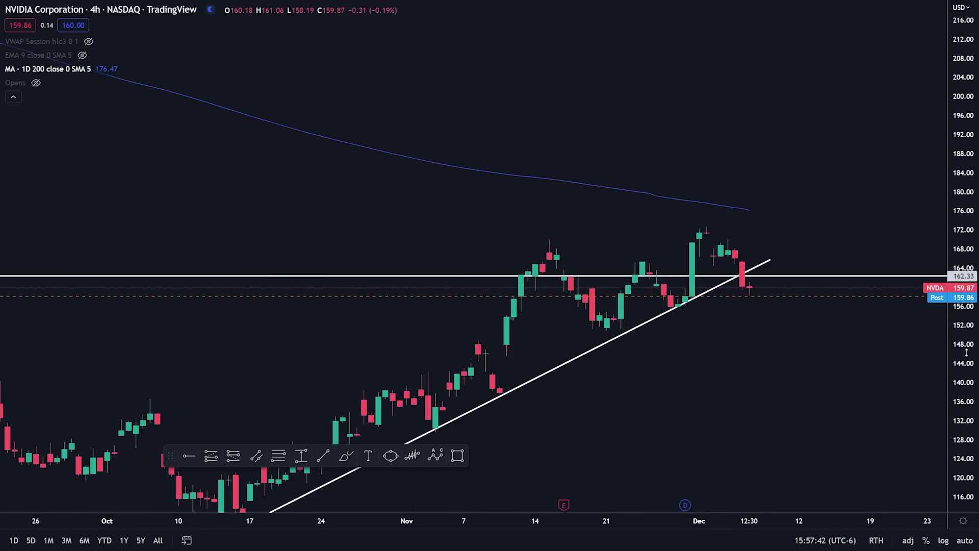
pyautogui.moveTo(963, 326); pyautogui.dragTo(962, 388)
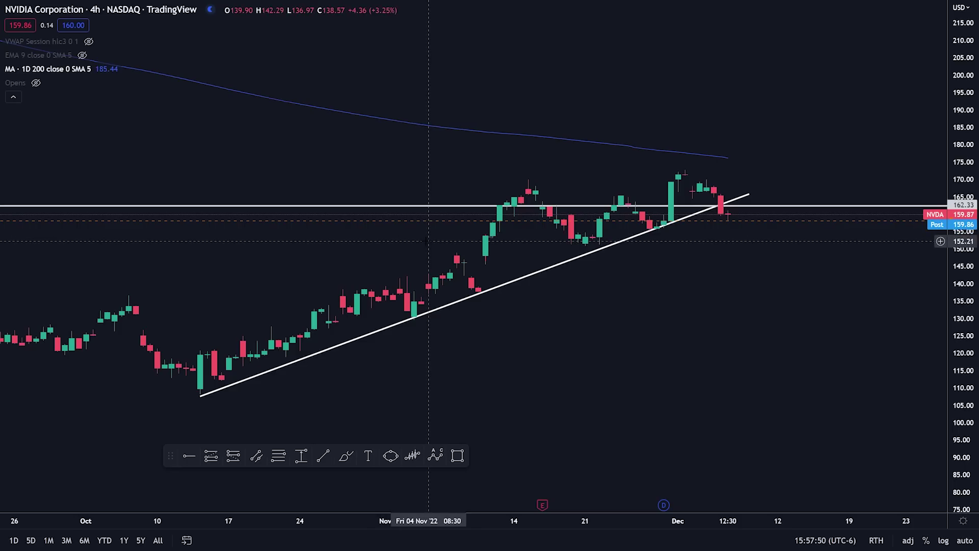
# Load the SOXX 4-hour chart and zoom to frame the three arced head-and-shoulders peaks near 390.
pyautogui.write('SOXX')
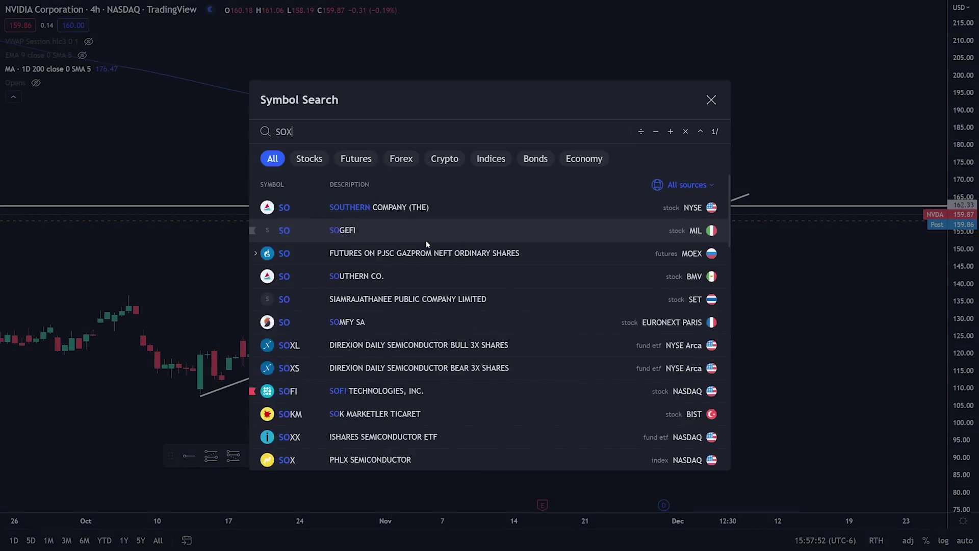
pyautogui.press('Return')
pyautogui.moveTo(550, 261); pyautogui.dragTo(640, 404)
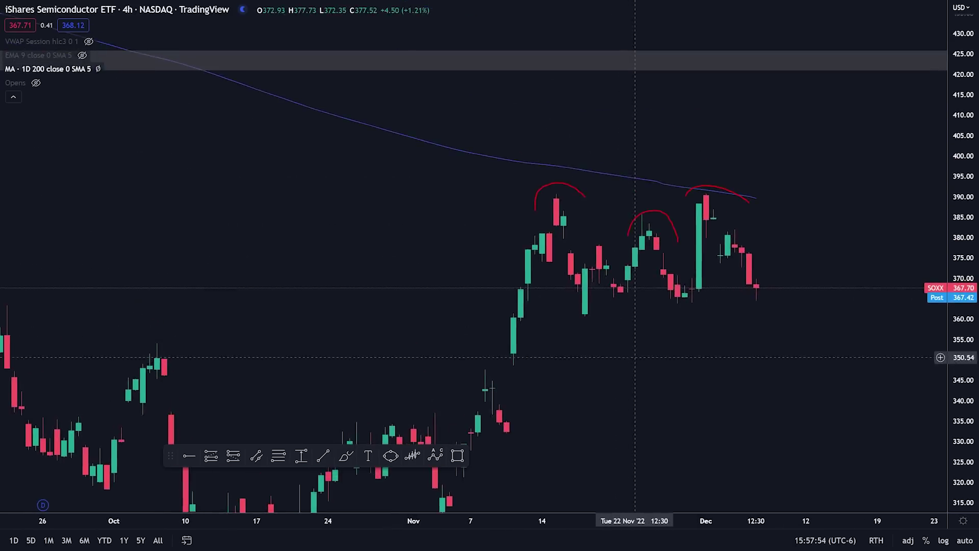
pyautogui.scroll(3, 640, 404)
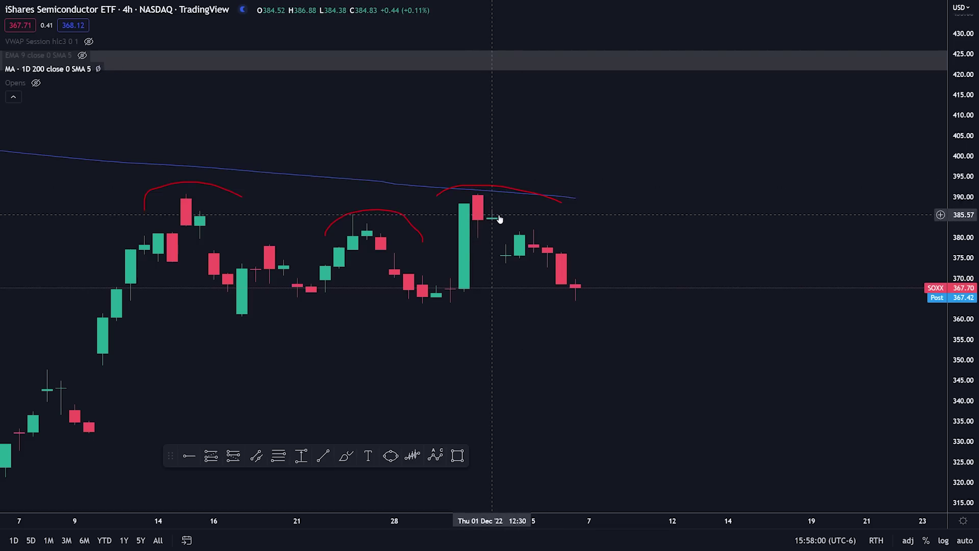
pyautogui.scroll(-3, 502, 220)
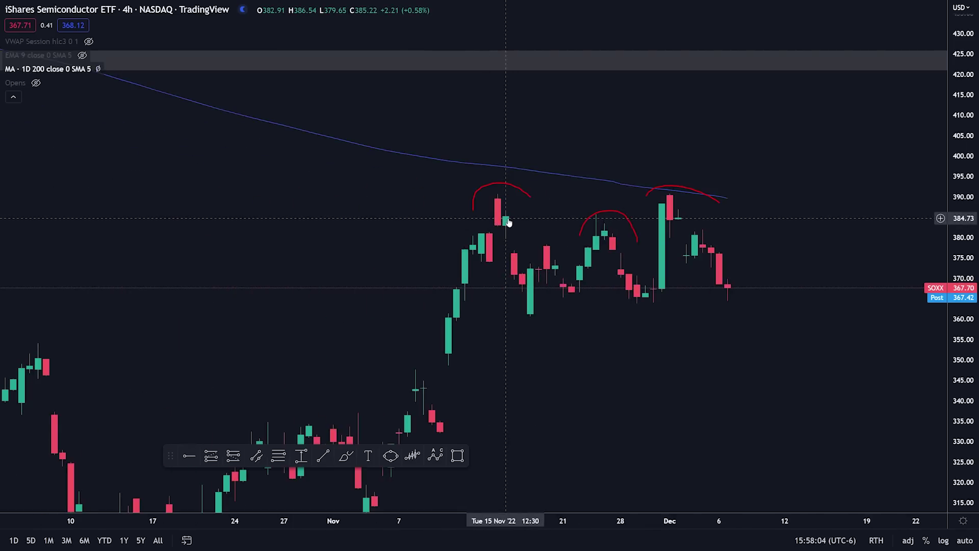
pyautogui.scroll(3, 508, 222)
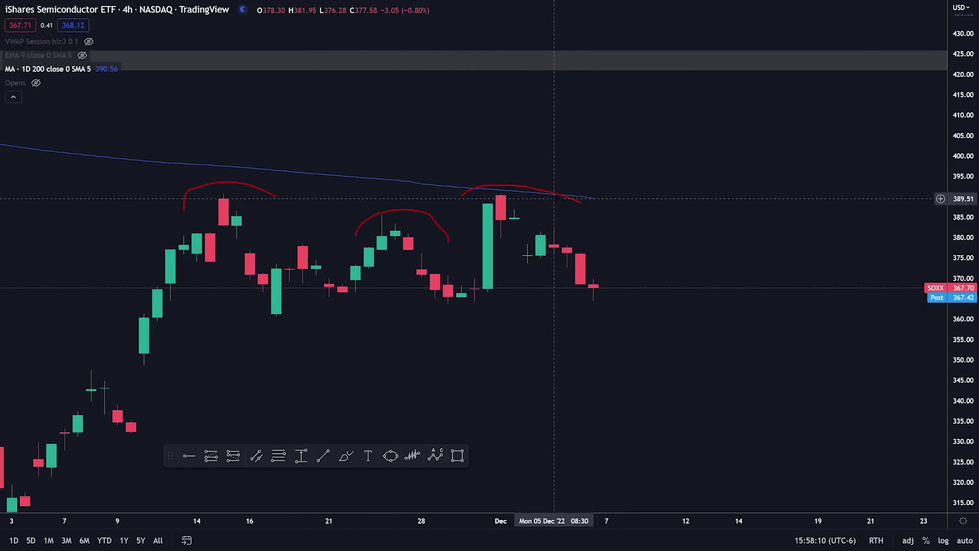
pyautogui.scroll(-3, 678, 267)
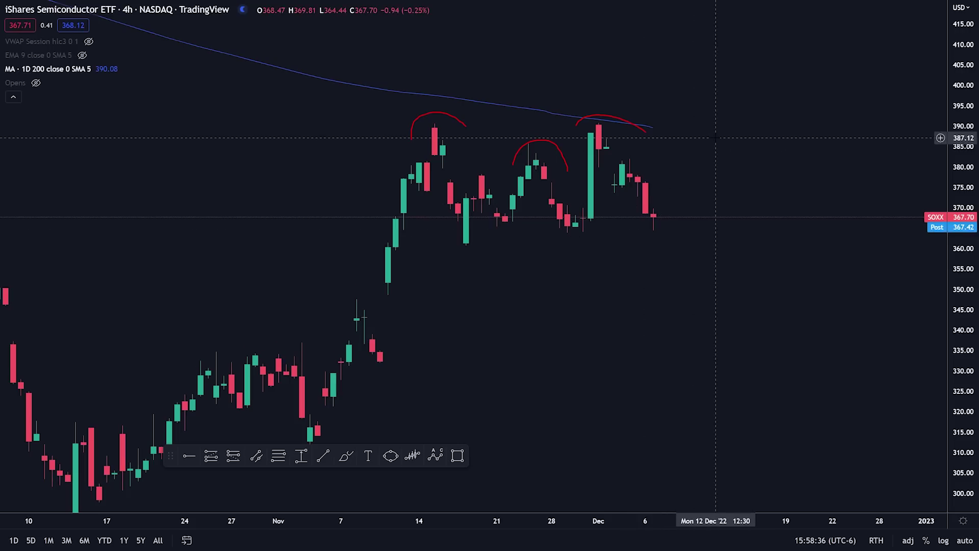
# Reload NVIDIA's 4-hour chart to review its trendline break, then bring up META with its 122.74 line.
pyautogui.write('NVDA')
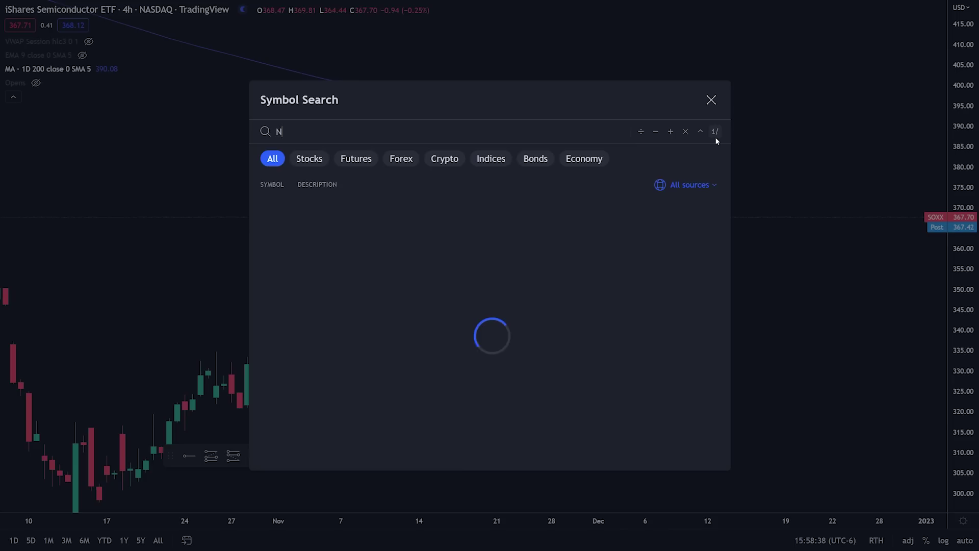
pyautogui.press('Return')
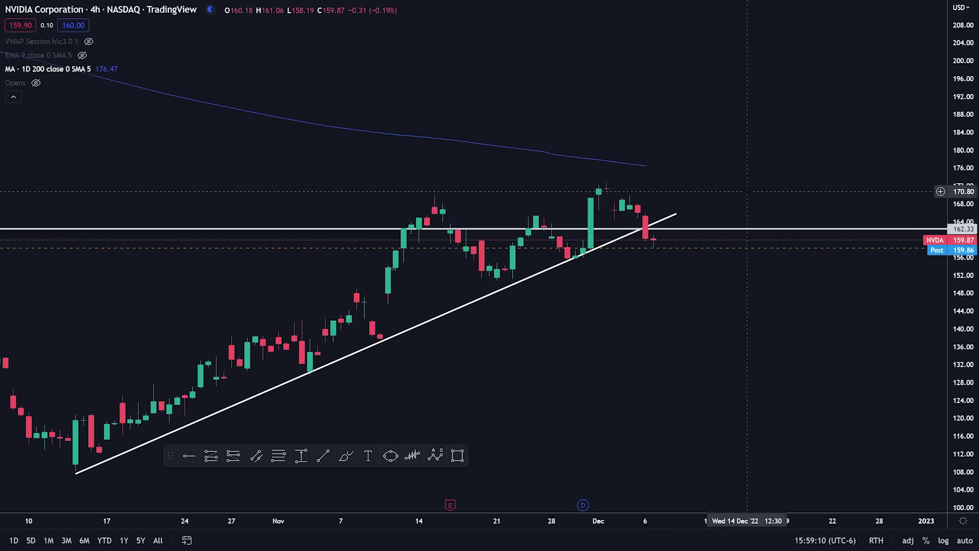
pyautogui.write('META')
pyautogui.press('Return')
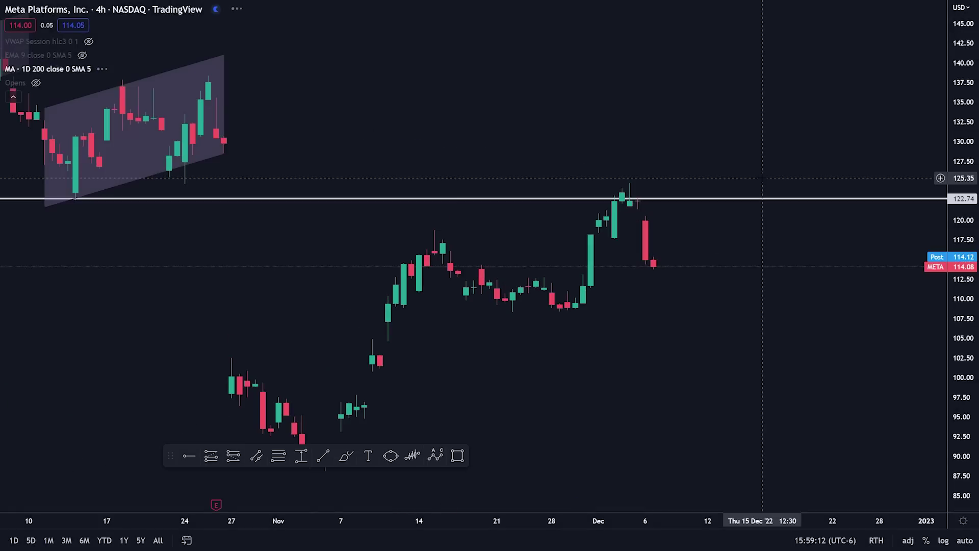
# In TrendSpider, replace NVDA with META and zoom out to show its 2019–2021 history.
pyautogui.hotkey('ctrl', 'Tab')
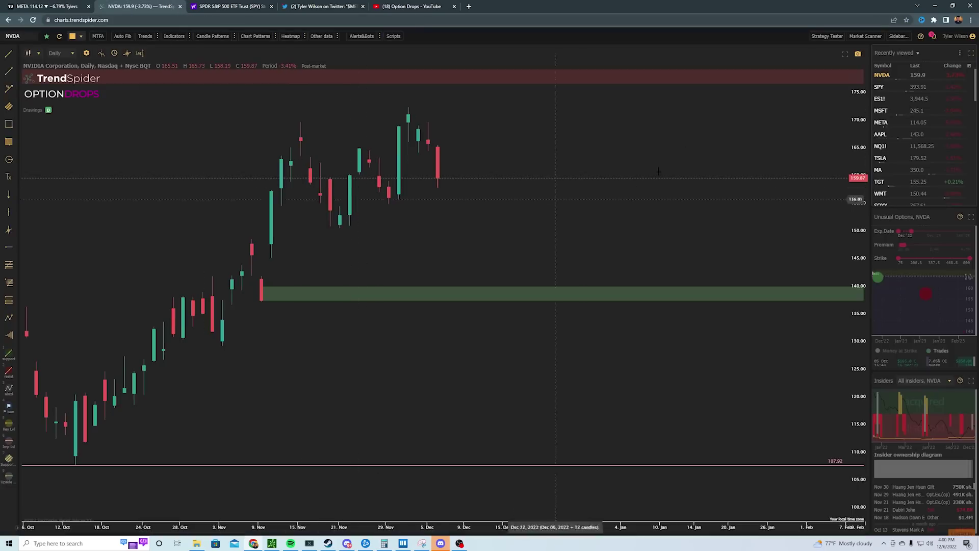
pyautogui.click(845, 53)
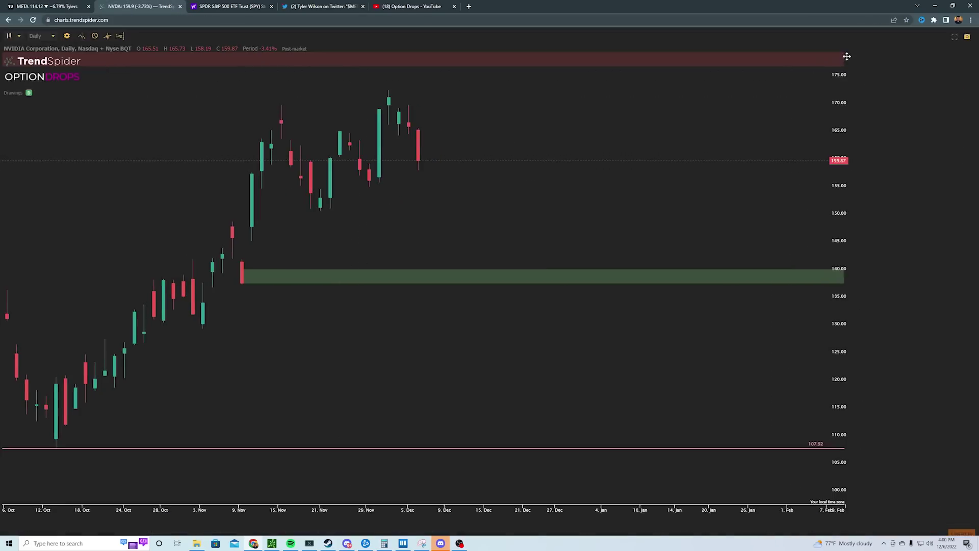
pyautogui.write('META')
pyautogui.press('Return')
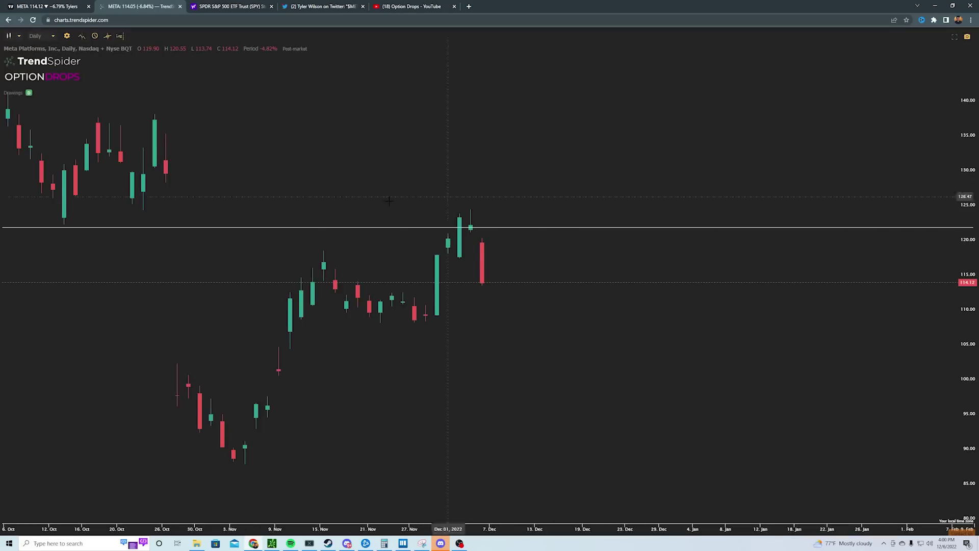
pyautogui.scroll(-8, 458, 297)
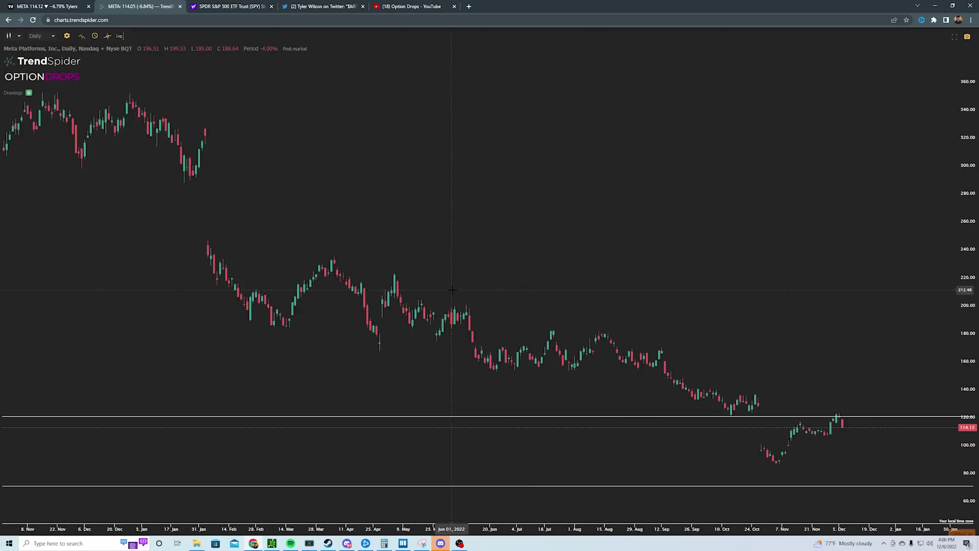
pyautogui.scroll(-3, 426, 273)
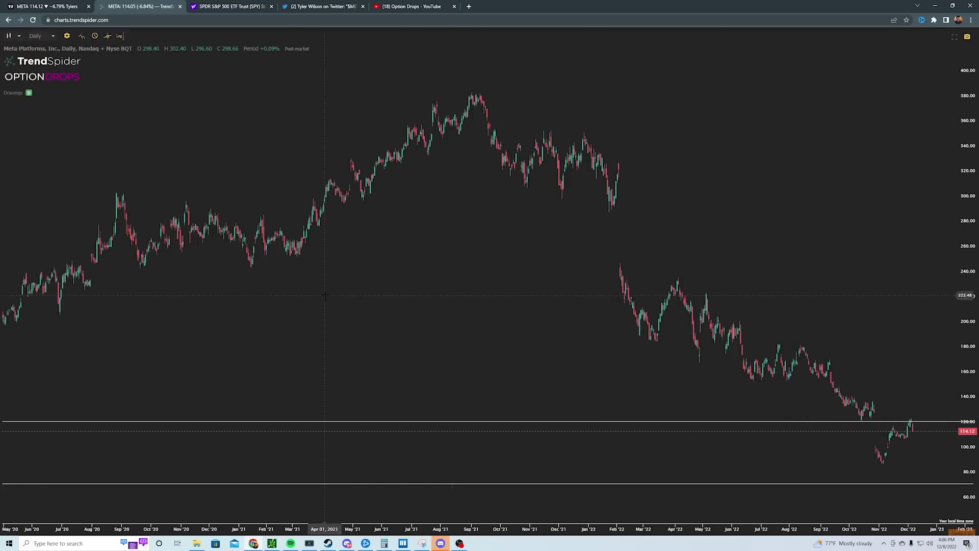
pyautogui.moveTo(229, 326); pyautogui.dragTo(535, 148)
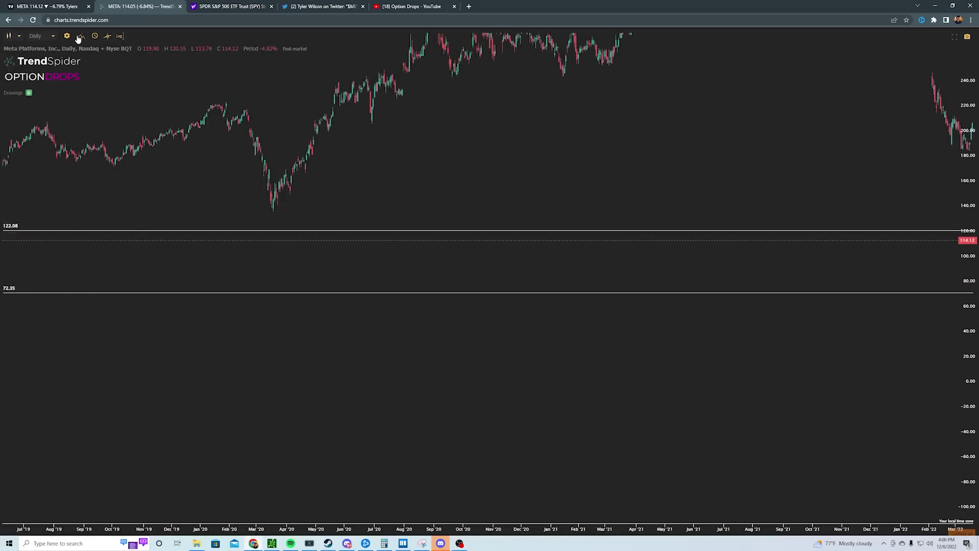
# Switch META to weekly candles and pan through the 2017–2022 price action around the 122.08 level.
pyautogui.click(39, 35)
pyautogui.click(53, 109)
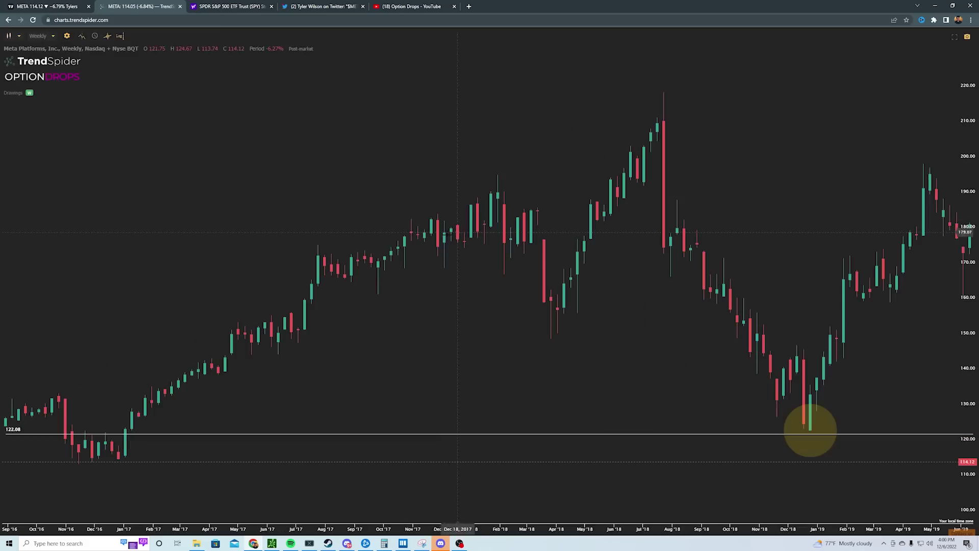
pyautogui.scroll(-3, 473, 243)
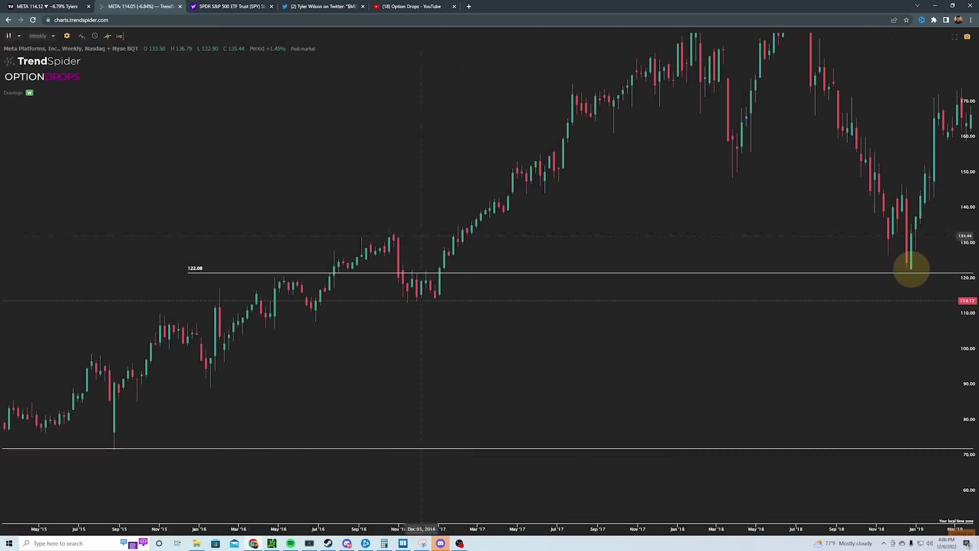
pyautogui.moveTo(911, 269); pyautogui.dragTo(245, 275)
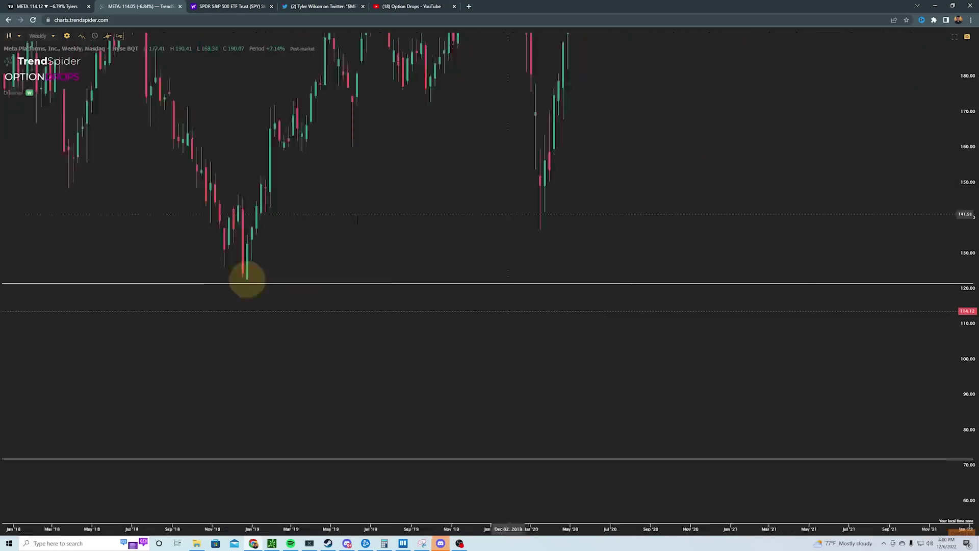
pyautogui.moveTo(918, 290); pyautogui.dragTo(523, 176)
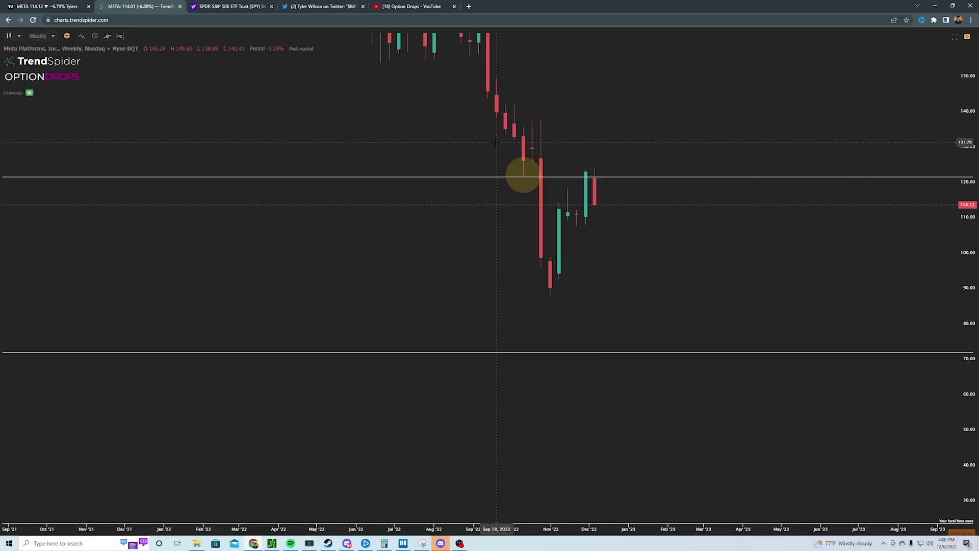
# Change the chart timeframe to 2-hour candles.
pyautogui.click(38, 36)
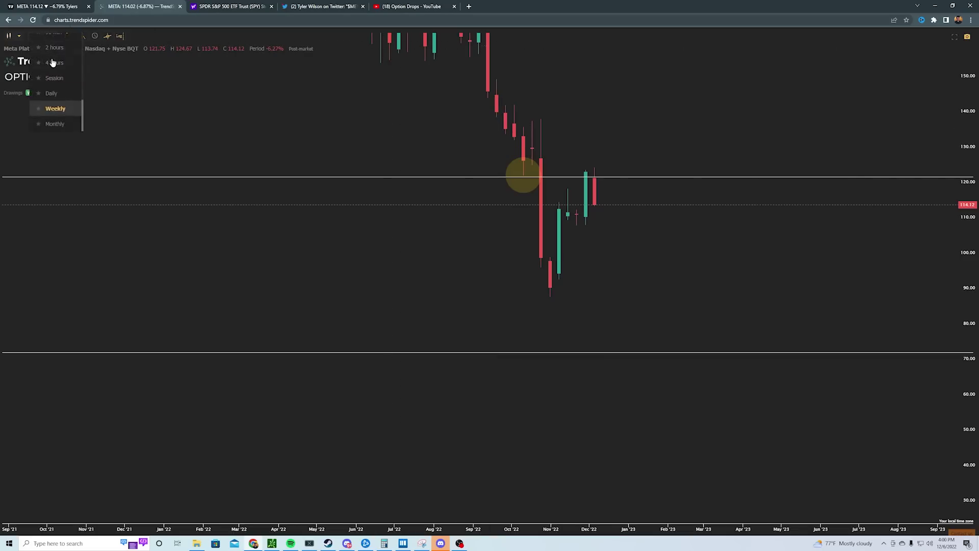
pyautogui.scroll(3, 52, 62)
pyautogui.click(60, 93)
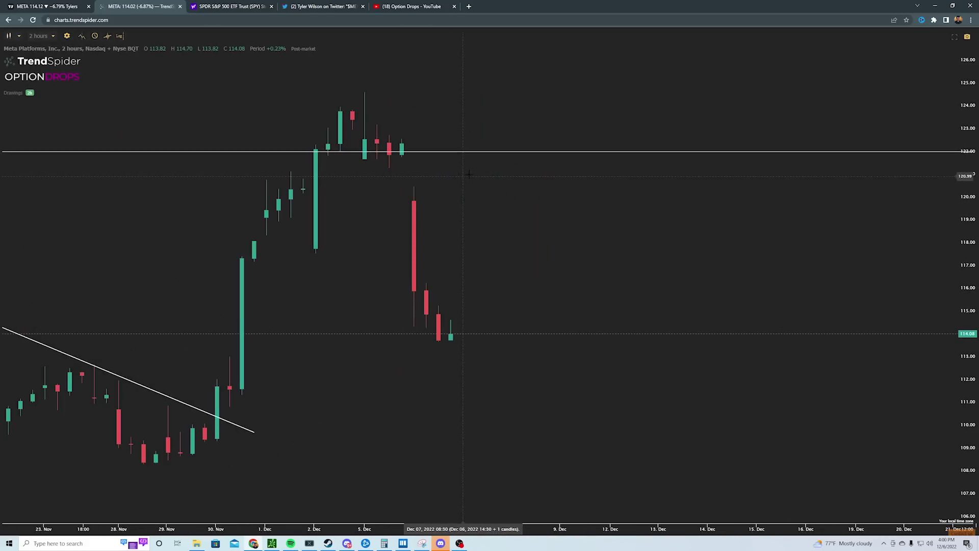
# Load Walmart (WMT), frame its two shaded zones near 150.5 and 149, and exit full-screen.
pyautogui.write('WMT')
pyautogui.press('Return')
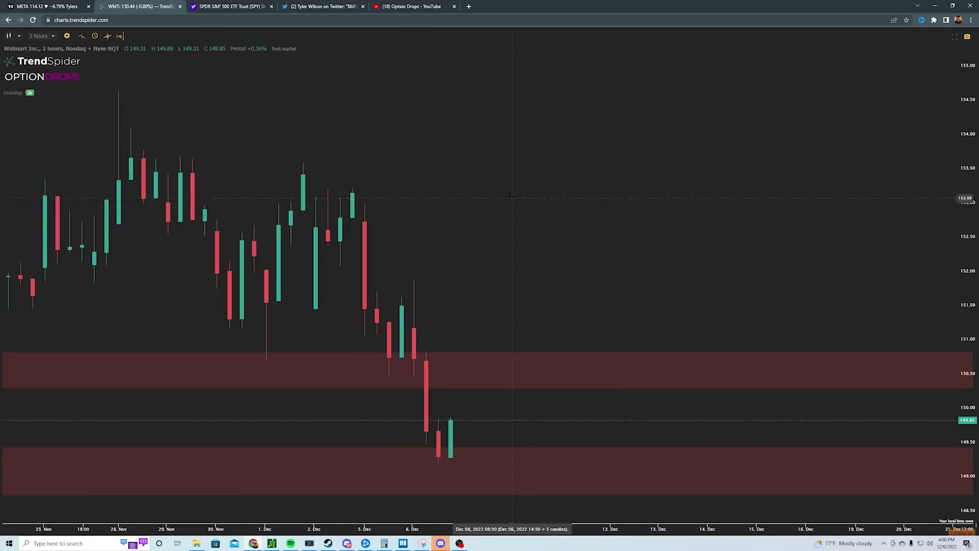
pyautogui.moveTo(454, 343); pyautogui.dragTo(589, 175)
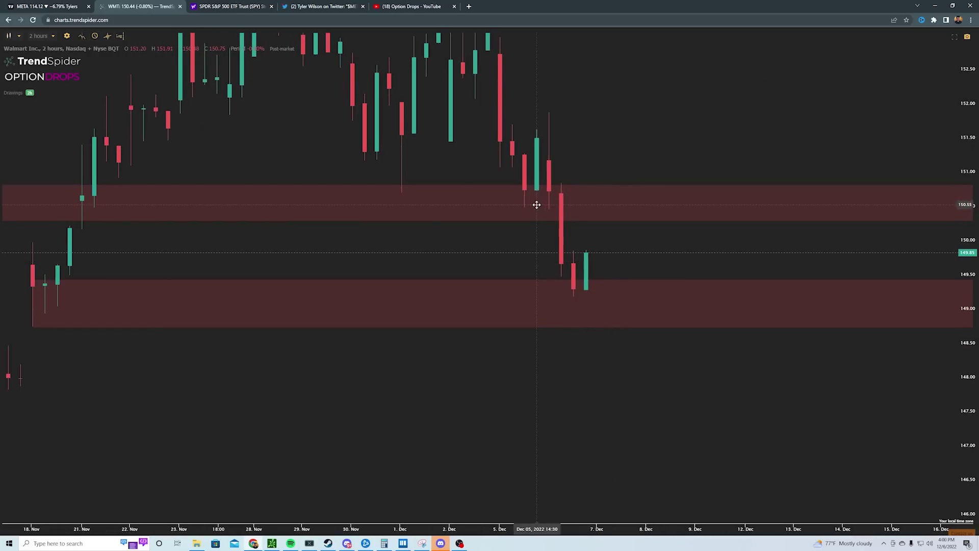
pyautogui.scroll(-2, 579, 207)
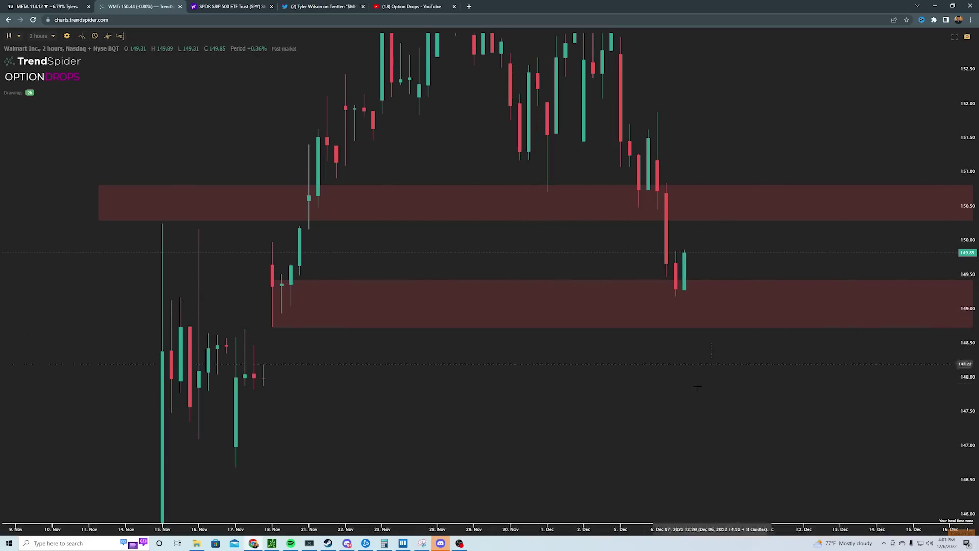
pyautogui.scroll(-4, 696, 387)
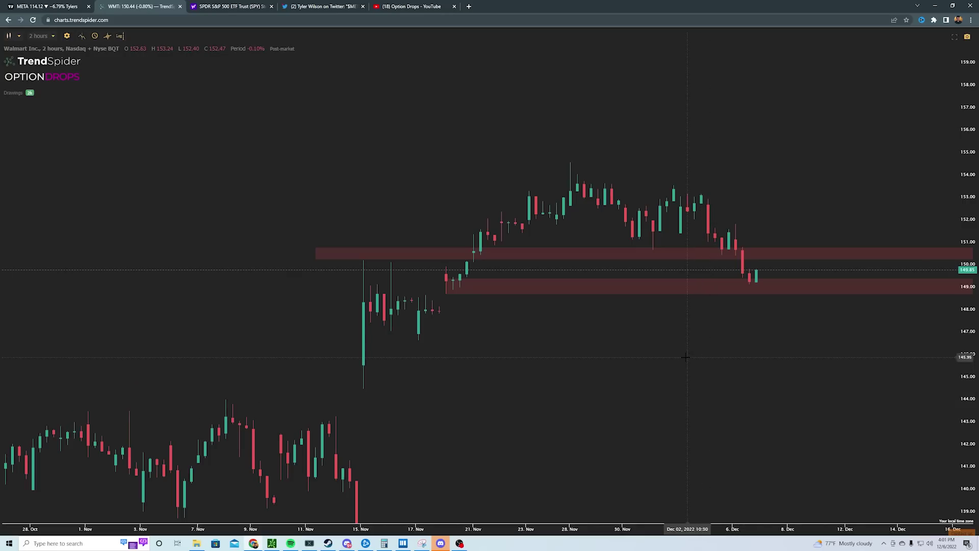
pyautogui.click(954, 36)
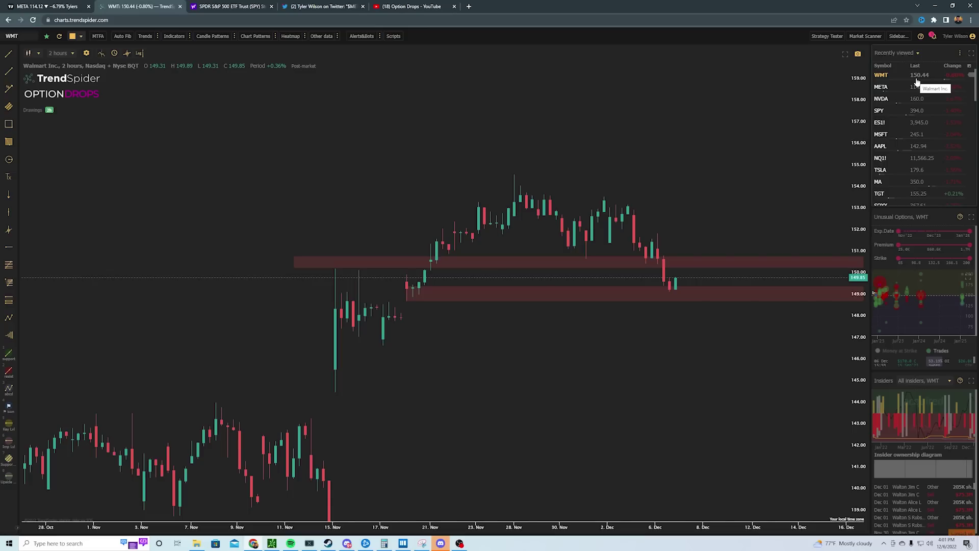
# Open NQ1! from Recently viewed and adjust zoom on its 2-hour zones and levels.
pyautogui.click(917, 160)
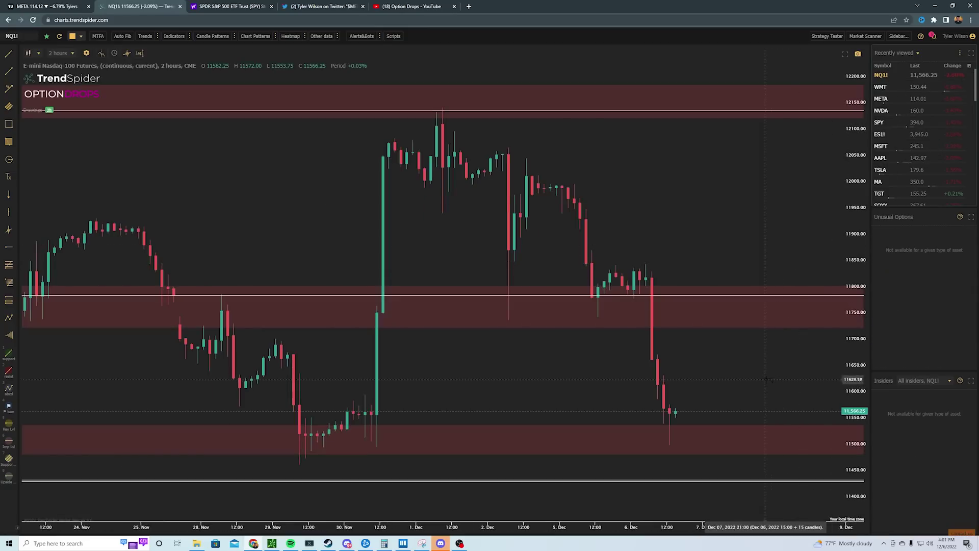
pyautogui.scroll(-6, 766, 379)
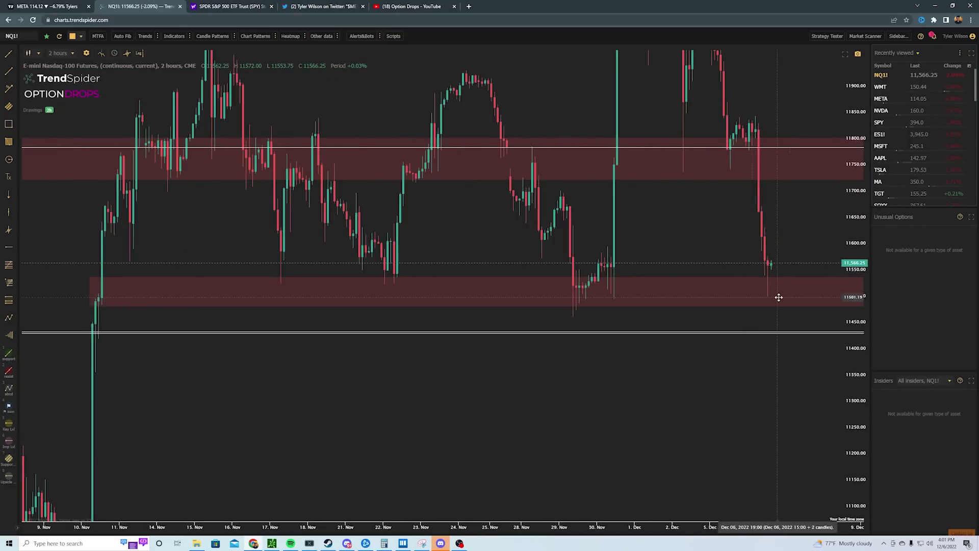
pyautogui.scroll(2, 785, 296)
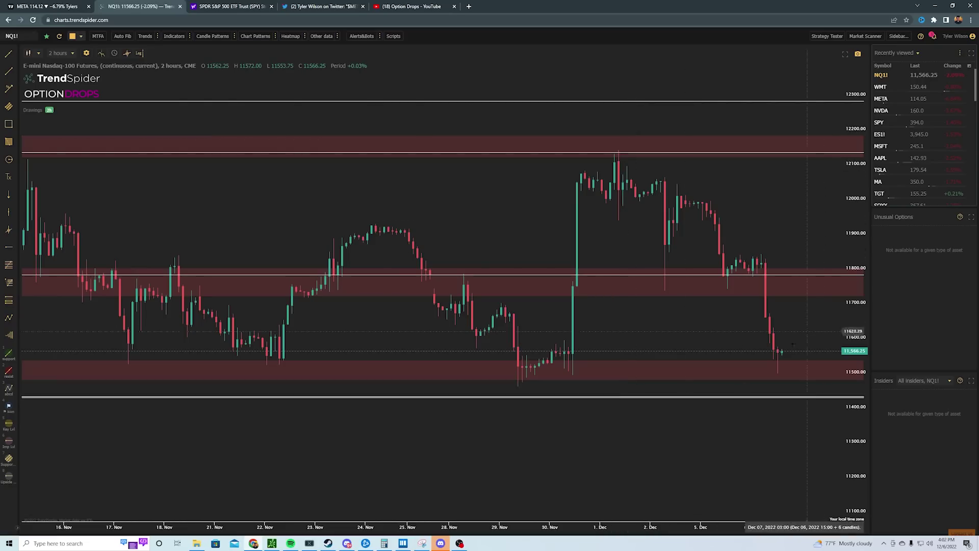
pyautogui.scroll(2, 808, 360)
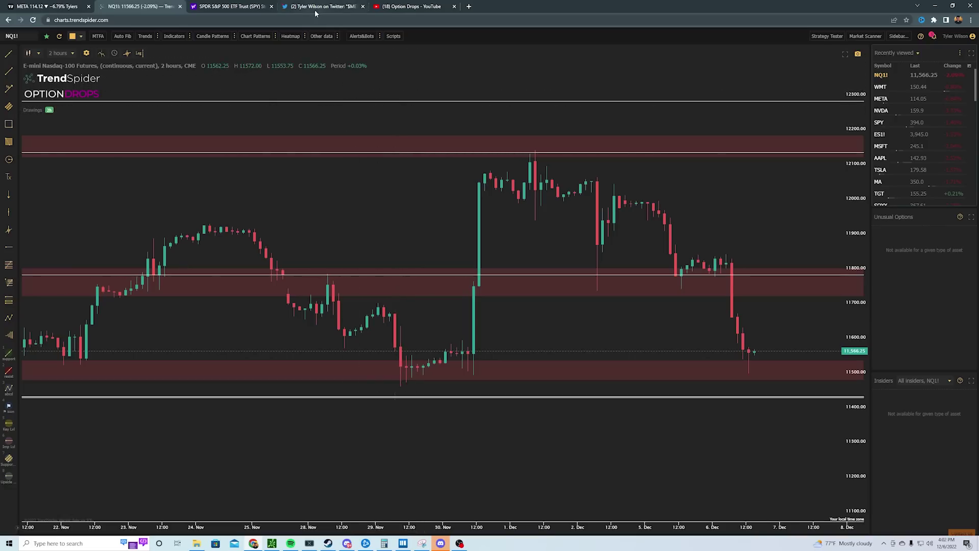
pyautogui.moveTo(322, 12)
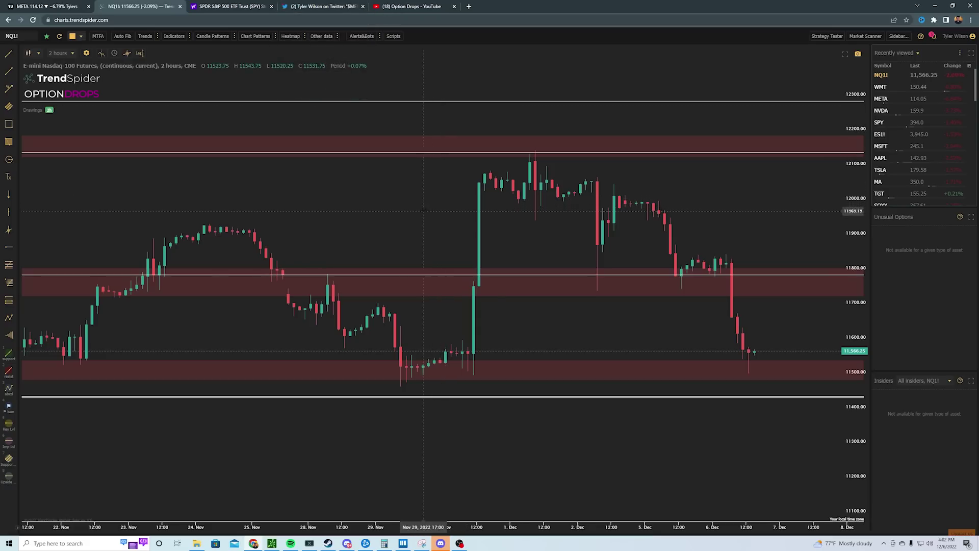
pyautogui.scroll(2, 411, 202)
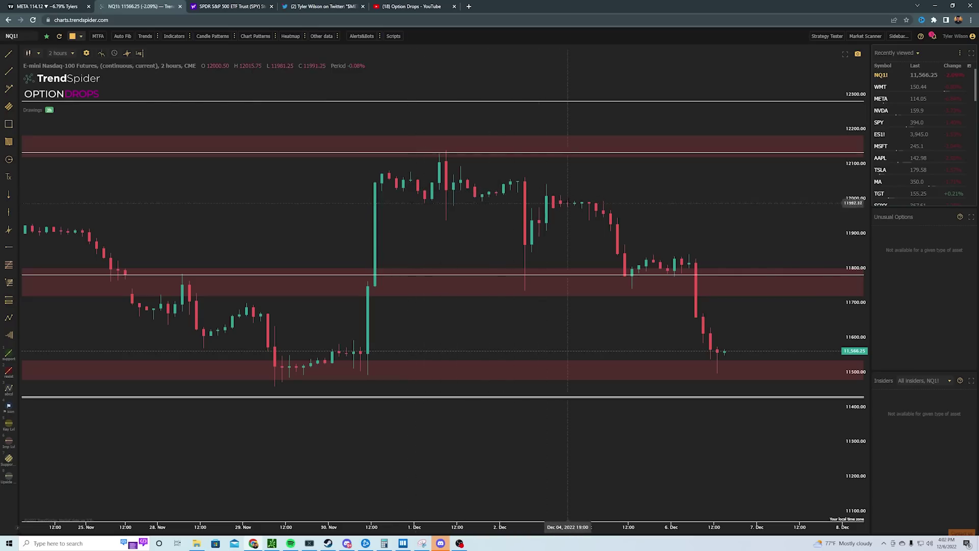
# Check the BA, SBUX, META and NVDA 2-hour charts in turn, ending on MSFT.
pyautogui.write('BA')
pyautogui.press('Return')
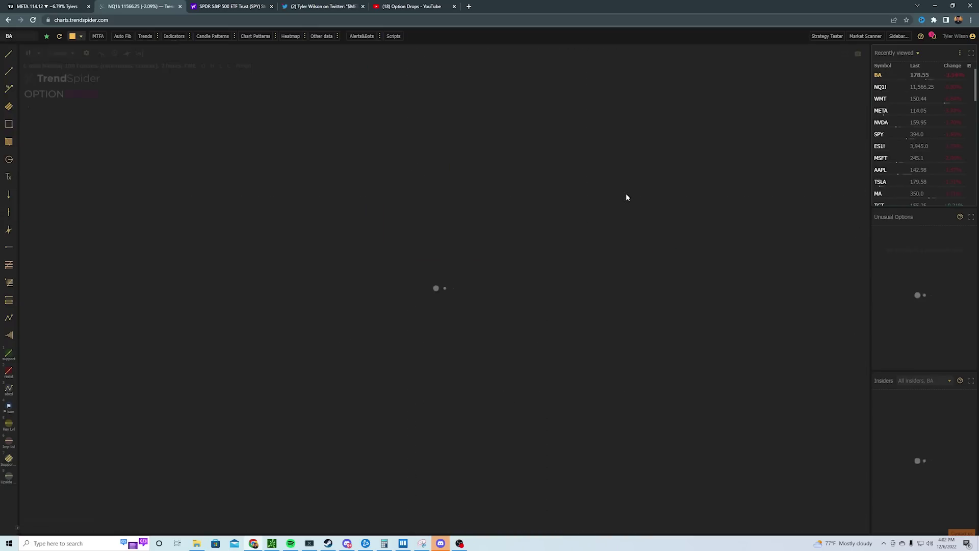
pyautogui.write('SBUX')
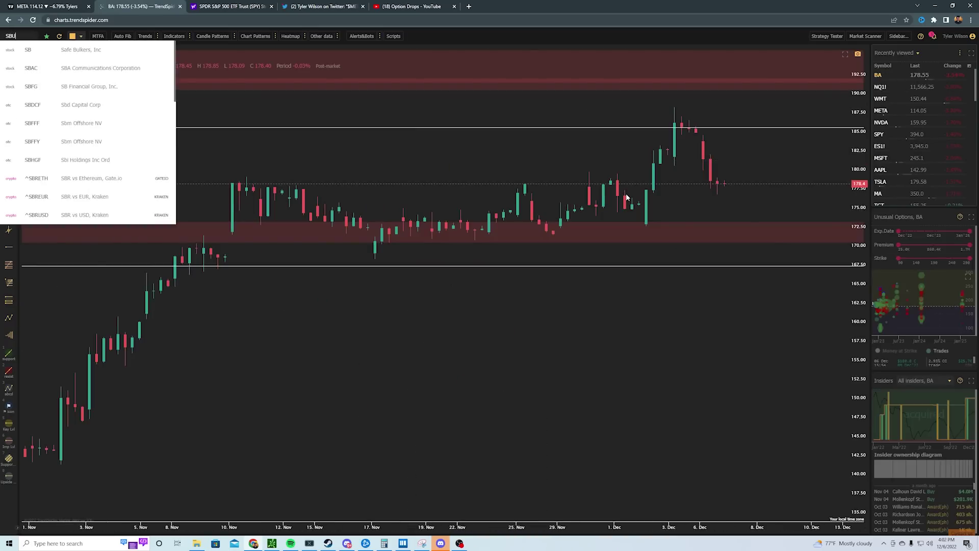
pyautogui.press('Return')
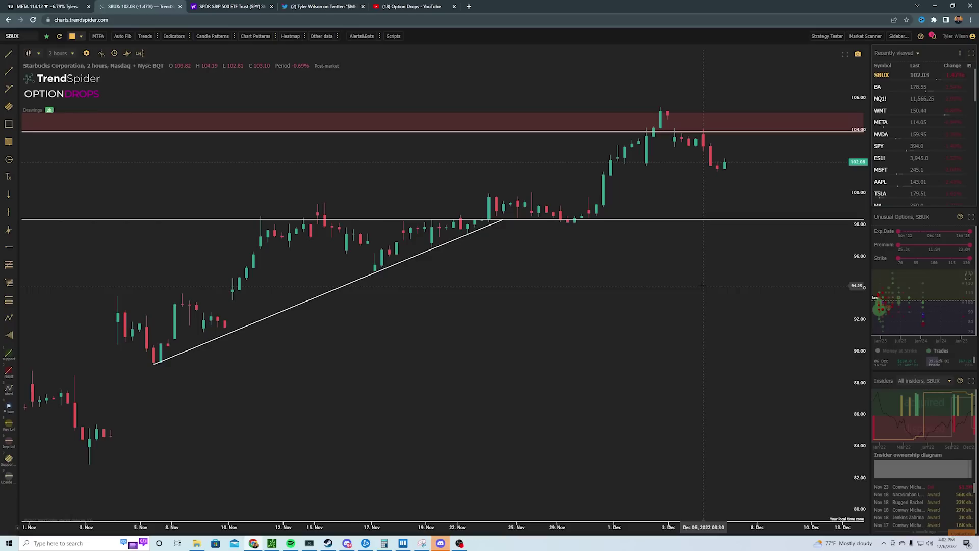
pyautogui.write('META')
pyautogui.press('Return')
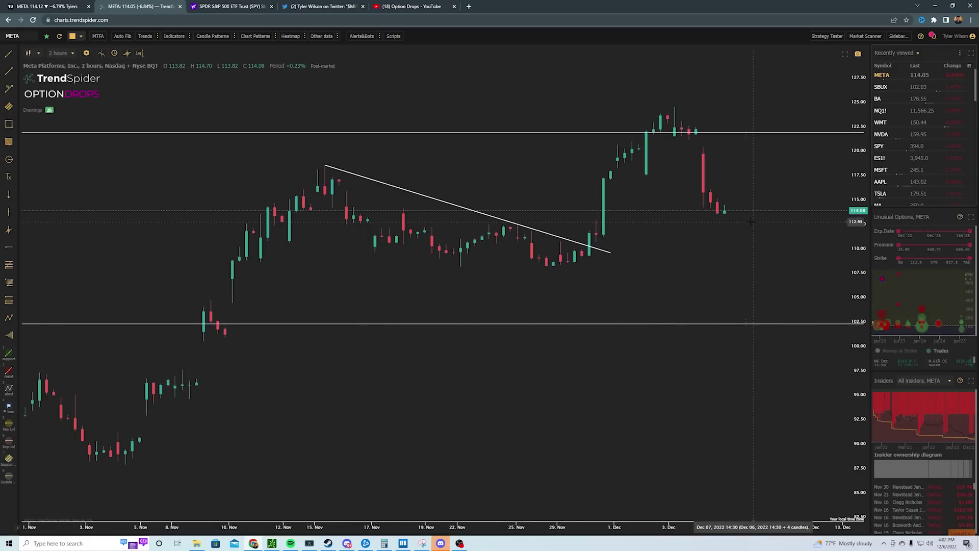
pyautogui.write('NVDA')
pyautogui.press('Return')
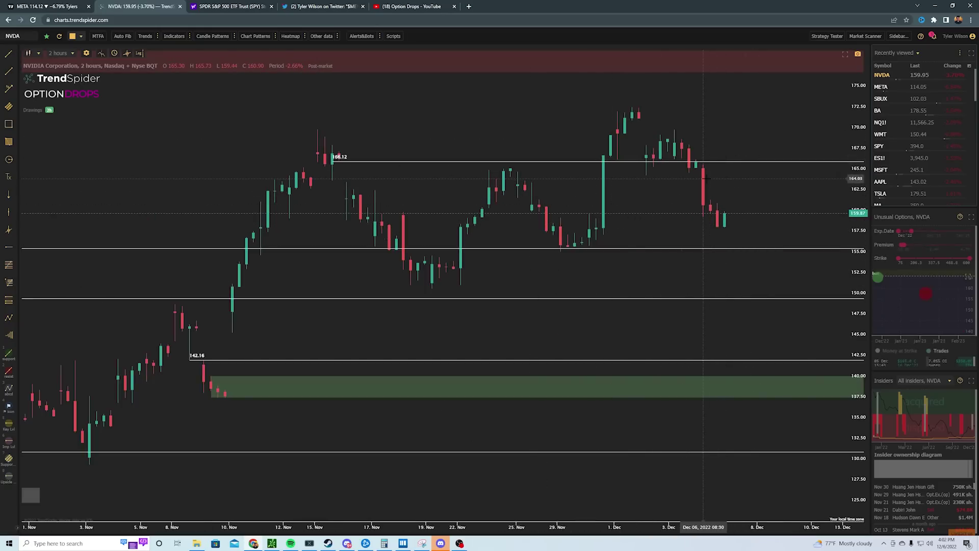
pyautogui.write('MSFT')
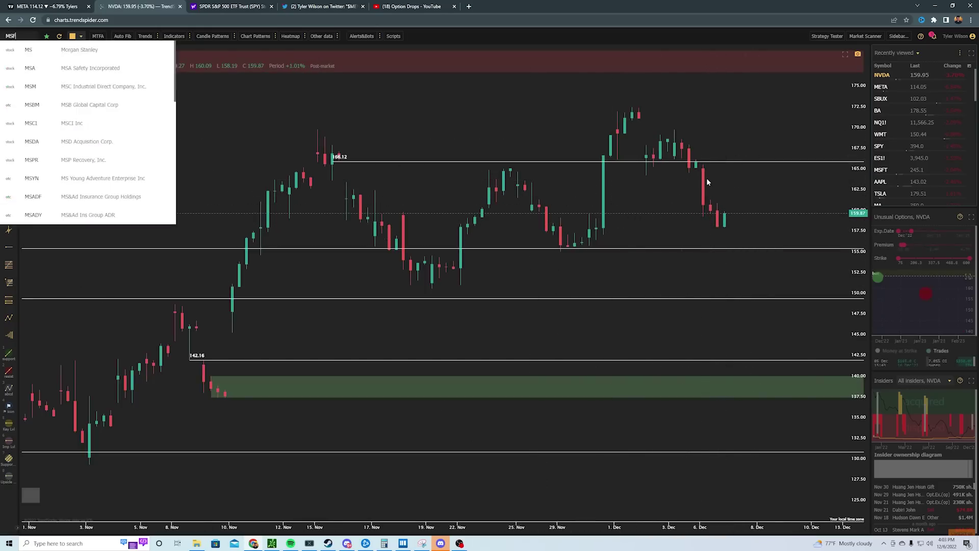
pyautogui.press('Return')
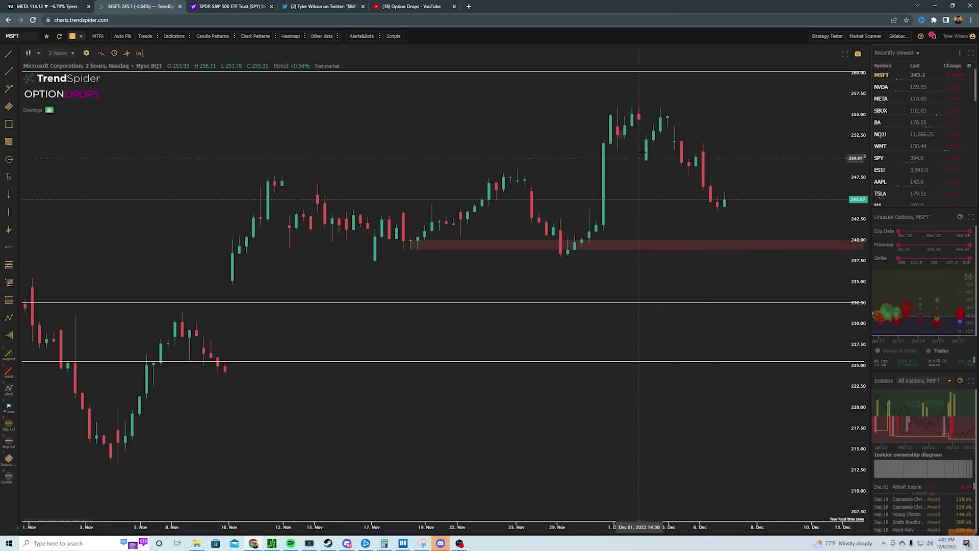